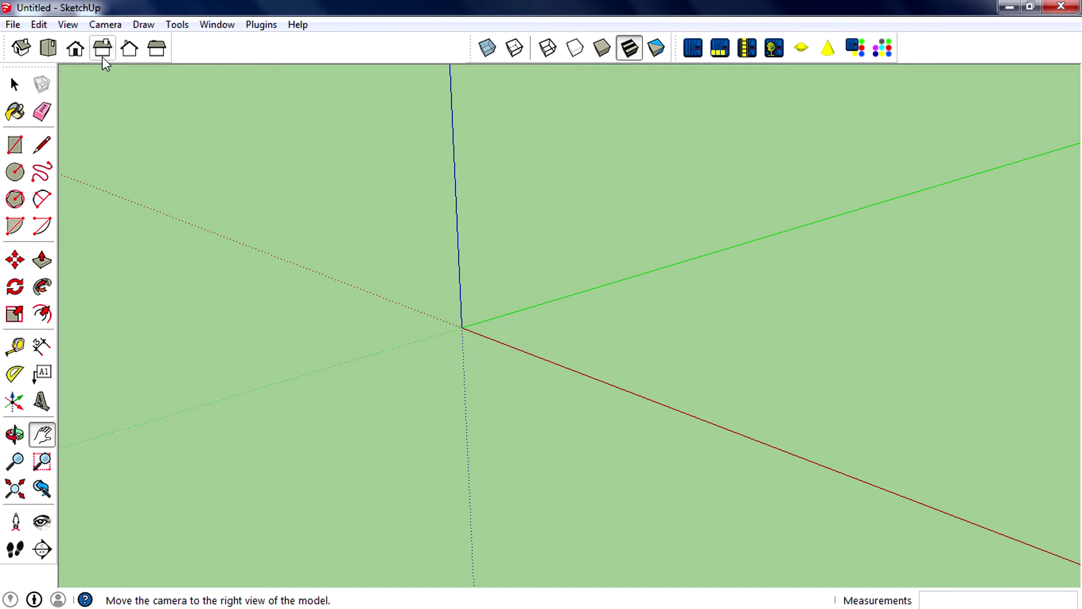
Import cl_key_116117 as an image in the top view and place it with its lower-left corner at the origin
left_click(56, 53)
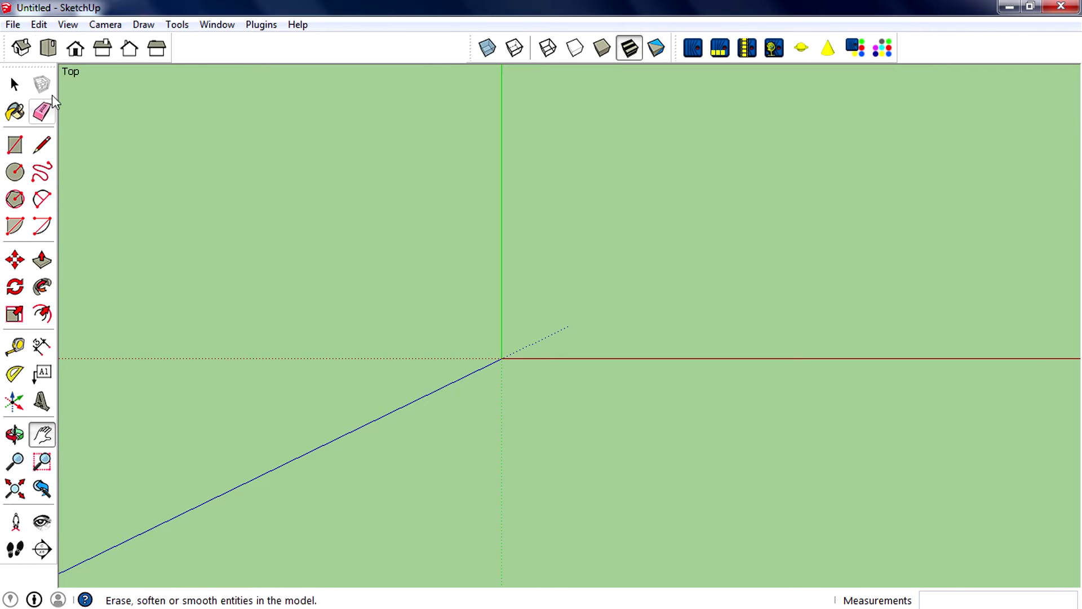
left_click(13, 24)
left_click(79, 262)
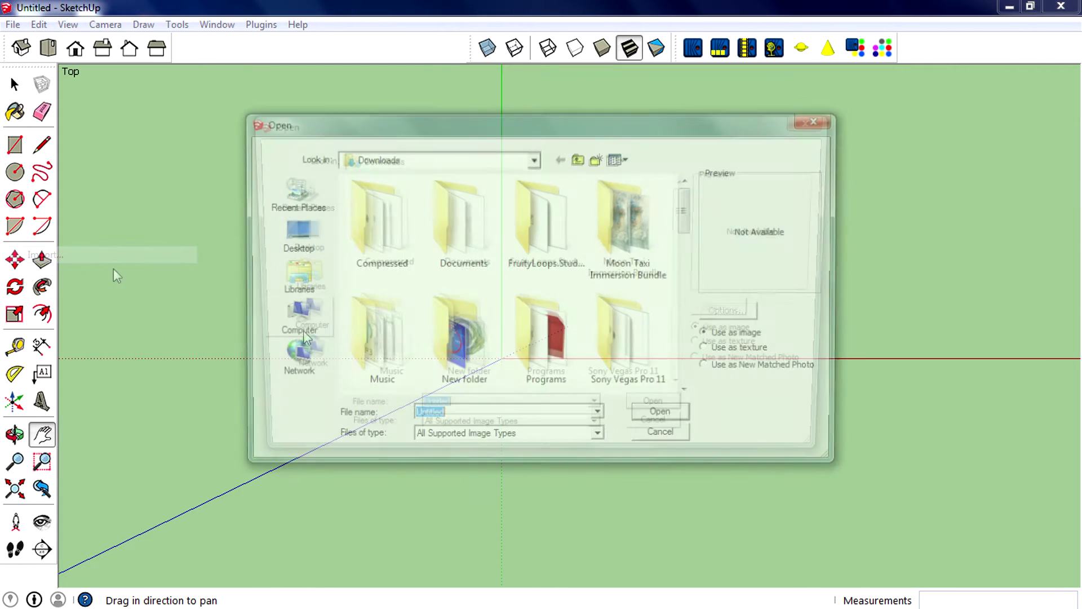
left_click_drag(688, 228, 688, 305)
left_click(635, 243)
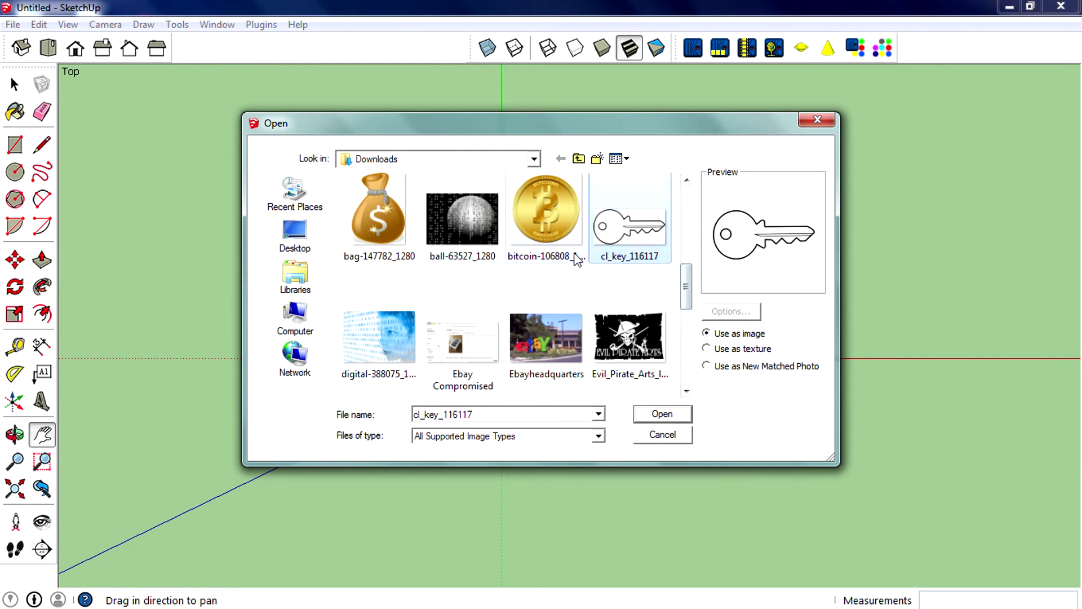
left_click(662, 414)
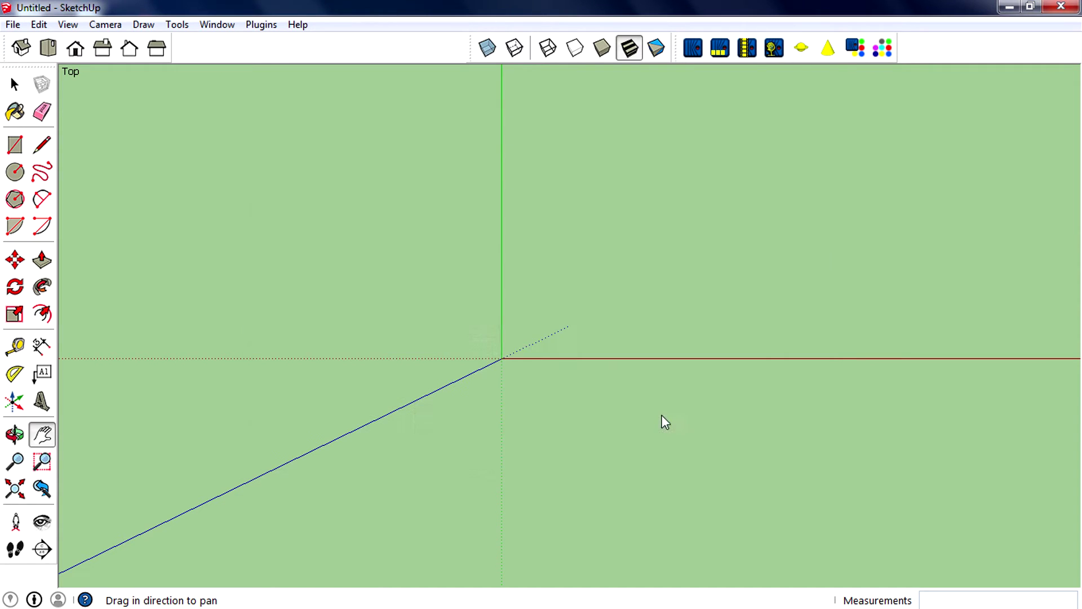
left_click(501, 358)
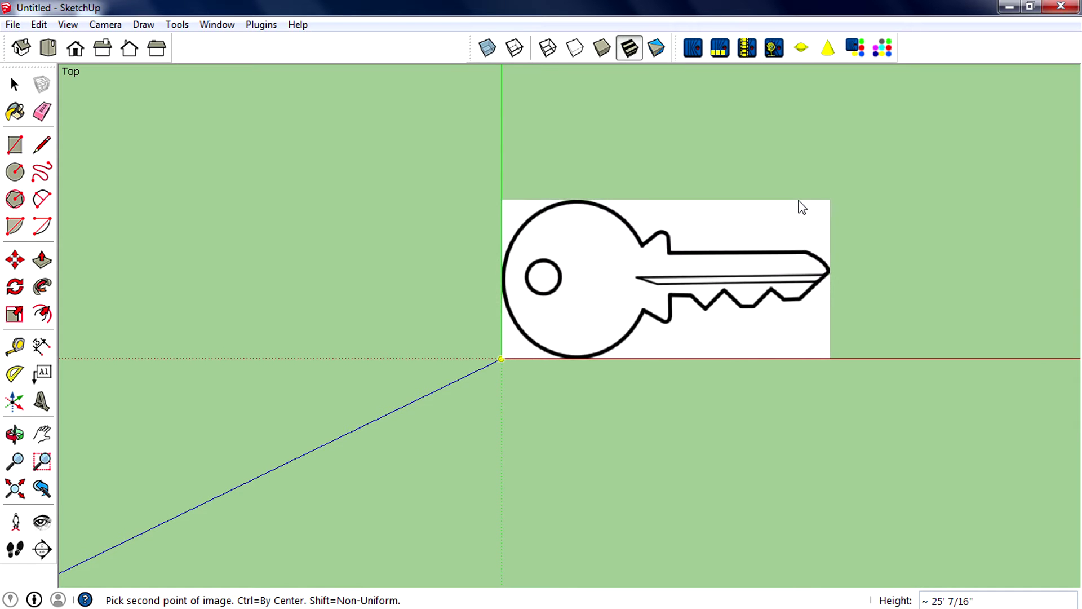
left_click(878, 176)
Draw a circle with a radius of about 13' 2" over the round head of the key image in top view
key("h")
middle_click_drag(712, 326, 600, 299)
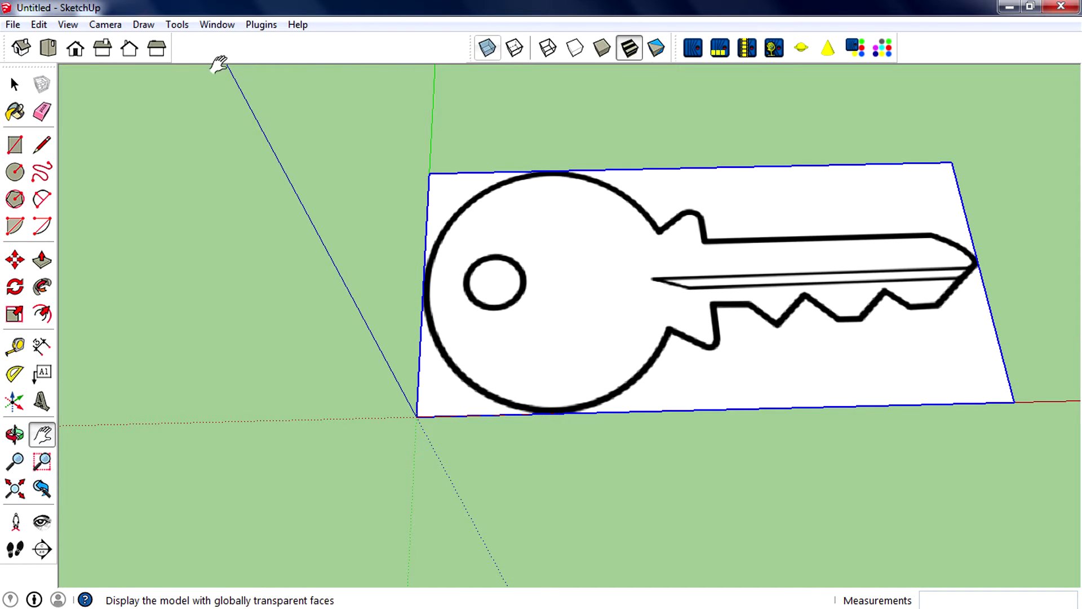
left_click(48, 49)
scroll(338, 298, "up", 3)
left_click(15, 85)
scroll(342, 211, "down", 2)
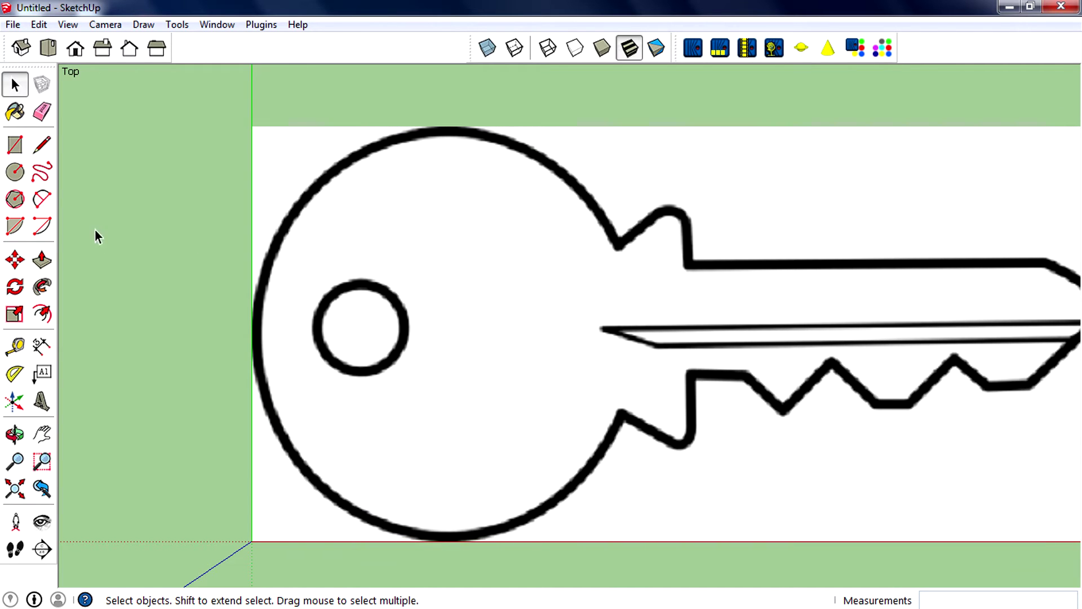
left_click(15, 172)
left_click(444, 327)
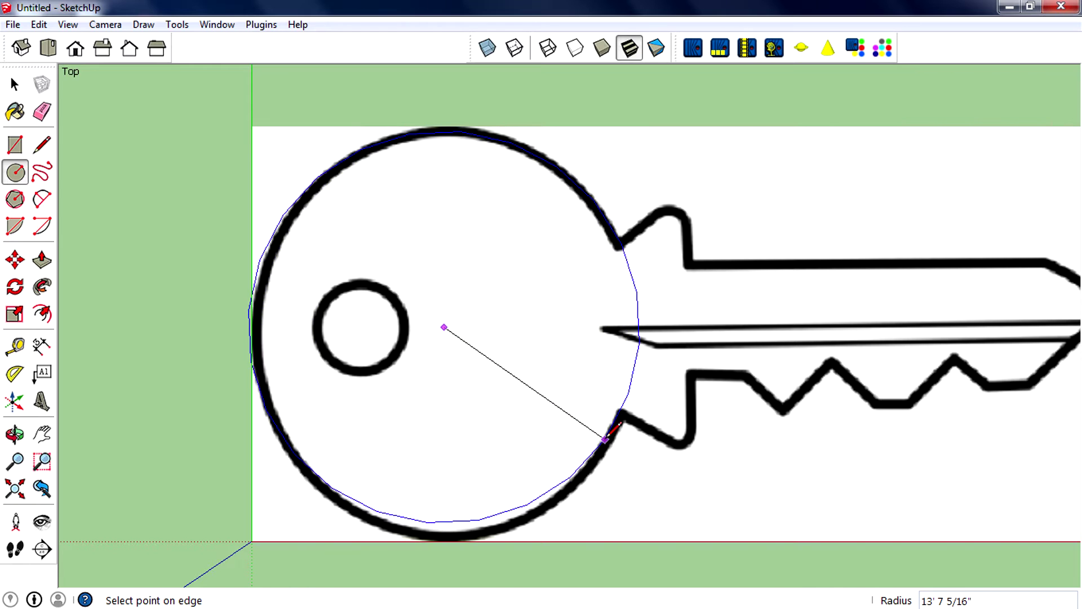
left_click(606, 431)
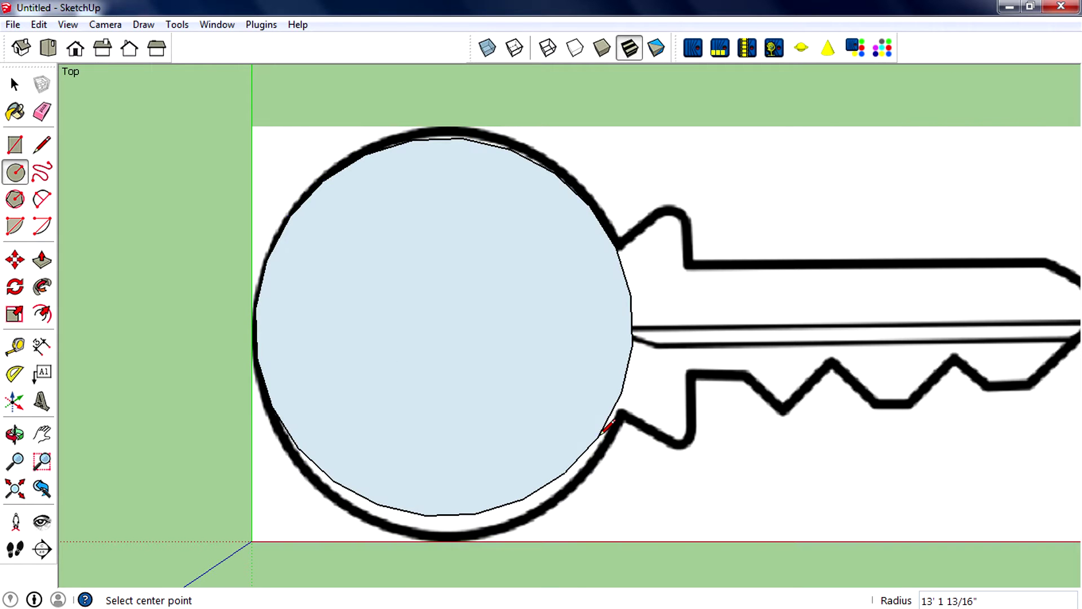
Scale the circle along the green and red axes, finishing with a red scale of 1.01, to fit the key head
left_click(15, 314)
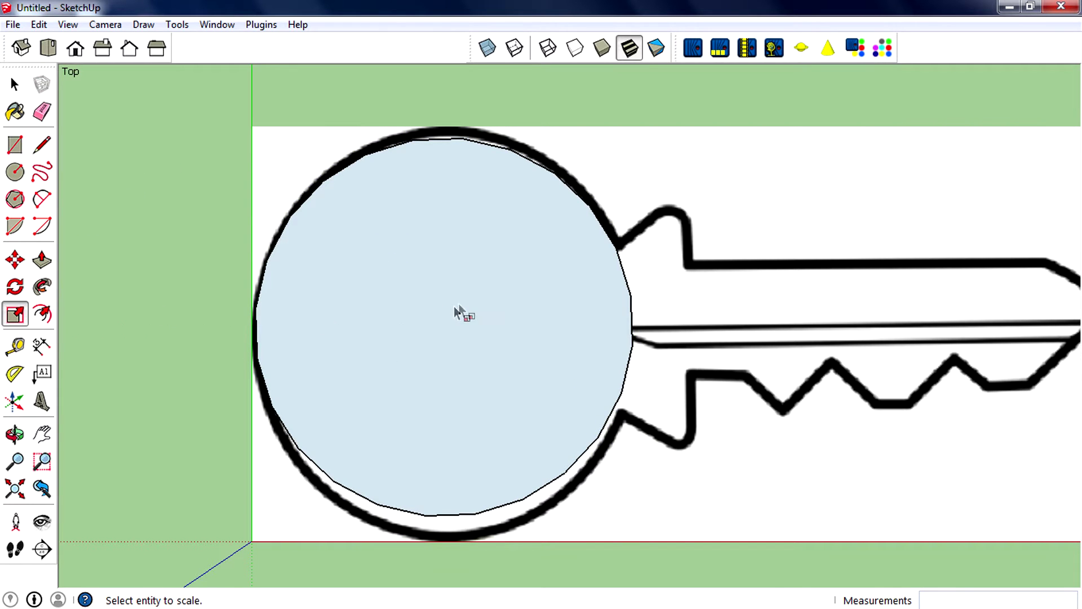
left_click(480, 304)
left_click_drag(439, 517, 454, 541)
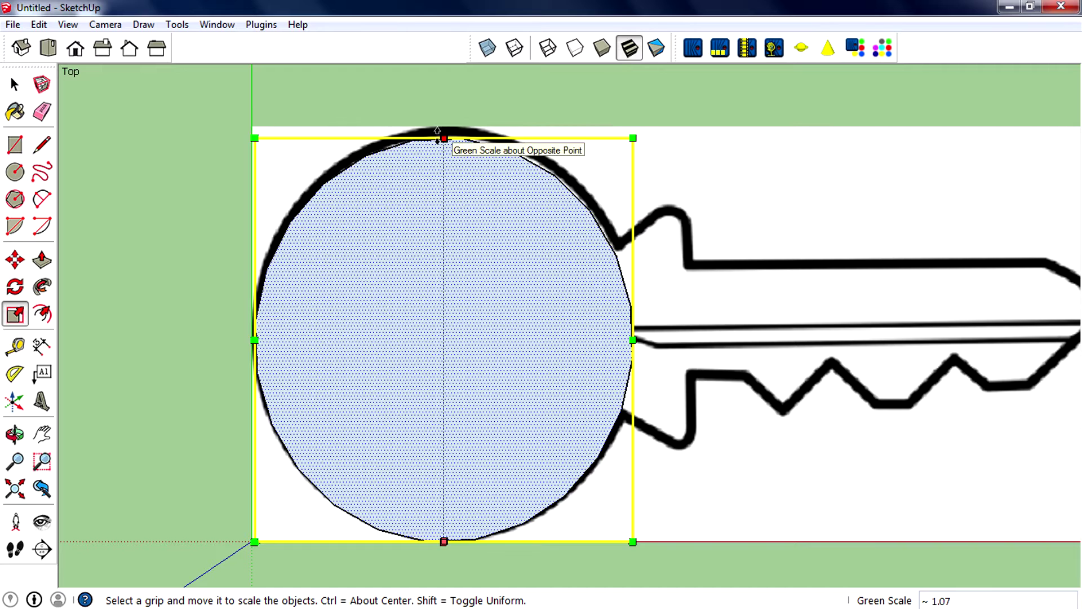
left_click_drag(443, 138, 442, 126)
left_click_drag(584, 190, 584, 191)
left_click_drag(632, 334, 636, 334)
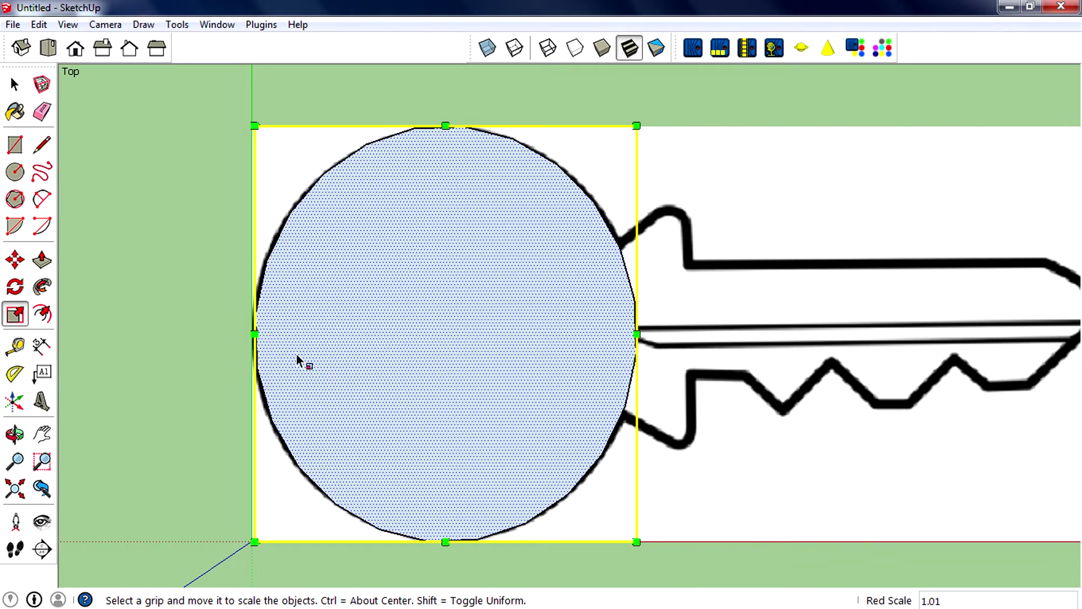
Fine-tune the circle's width along the red axis so its outer edge matches the key head, keeping the final red scale at 1.00
scroll(257, 336, "up", 4)
left_click_drag(245, 334, 251, 334)
scroll(408, 338, "down", 3)
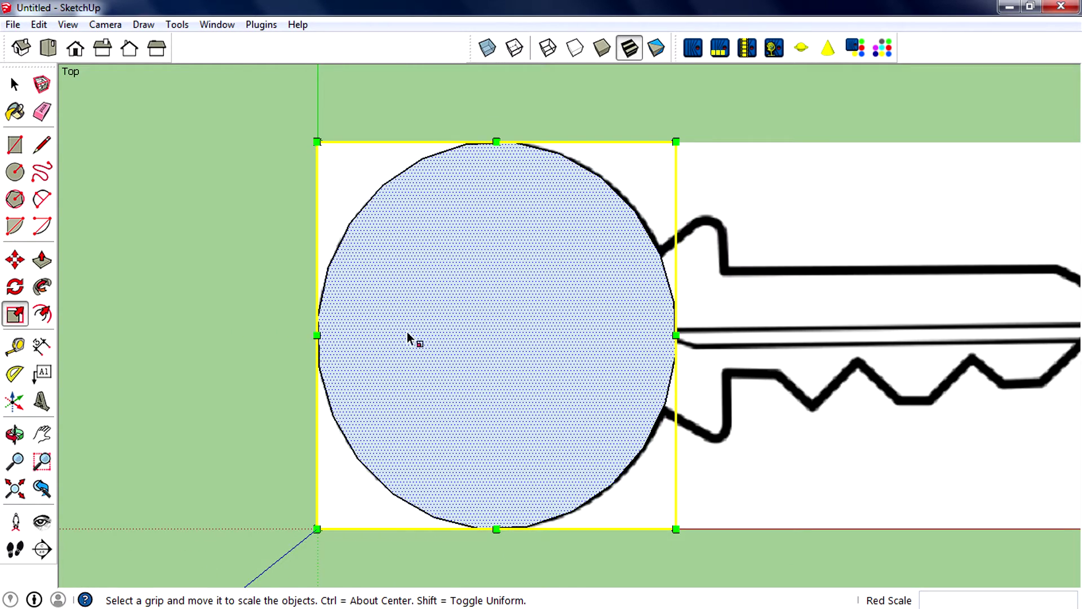
scroll(655, 508, "up", 1)
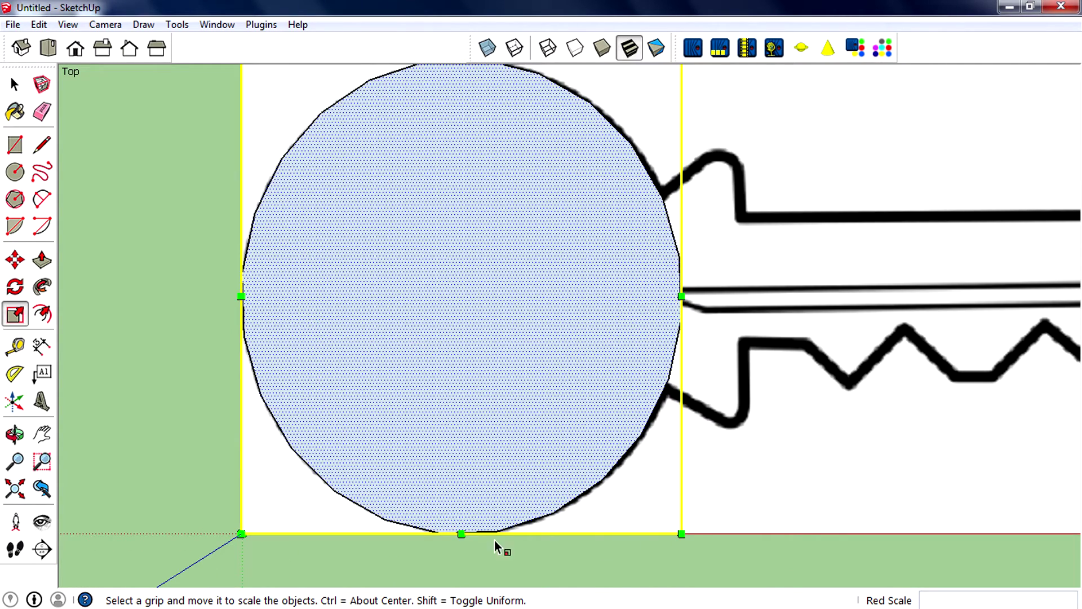
left_click_drag(682, 295, 681, 297)
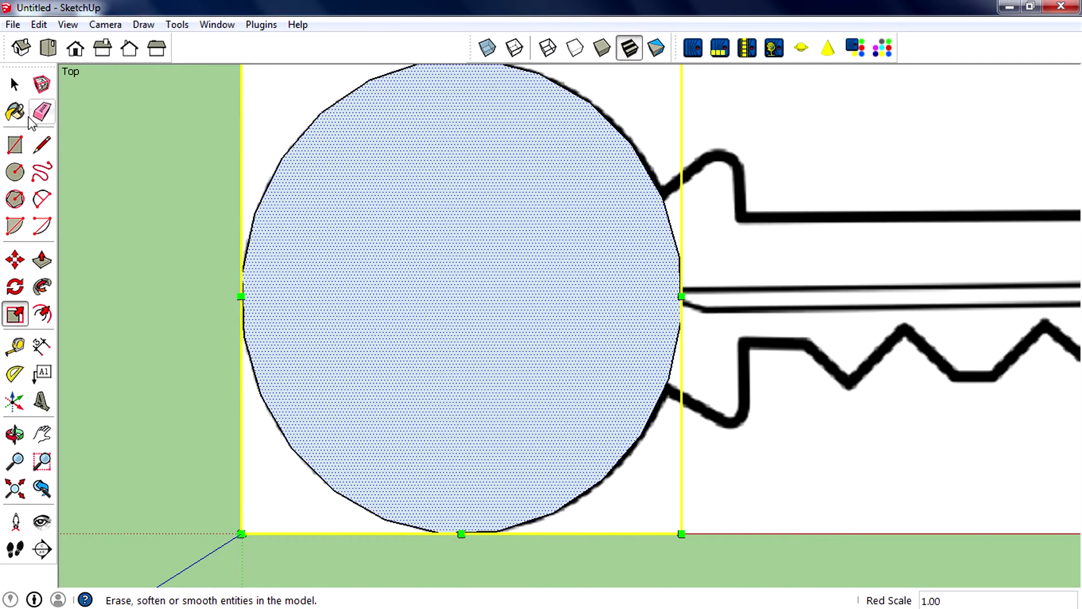
left_click(15, 85)
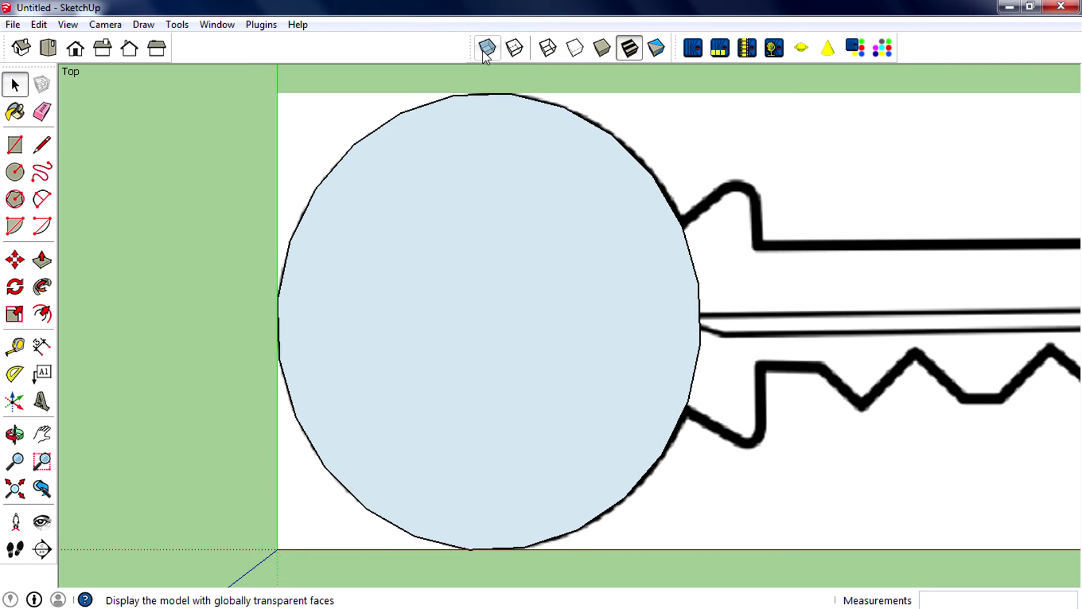
Turn on X-ray display so the key image shows through the circle's face
middle_click_drag(579, 198, 593, 230)
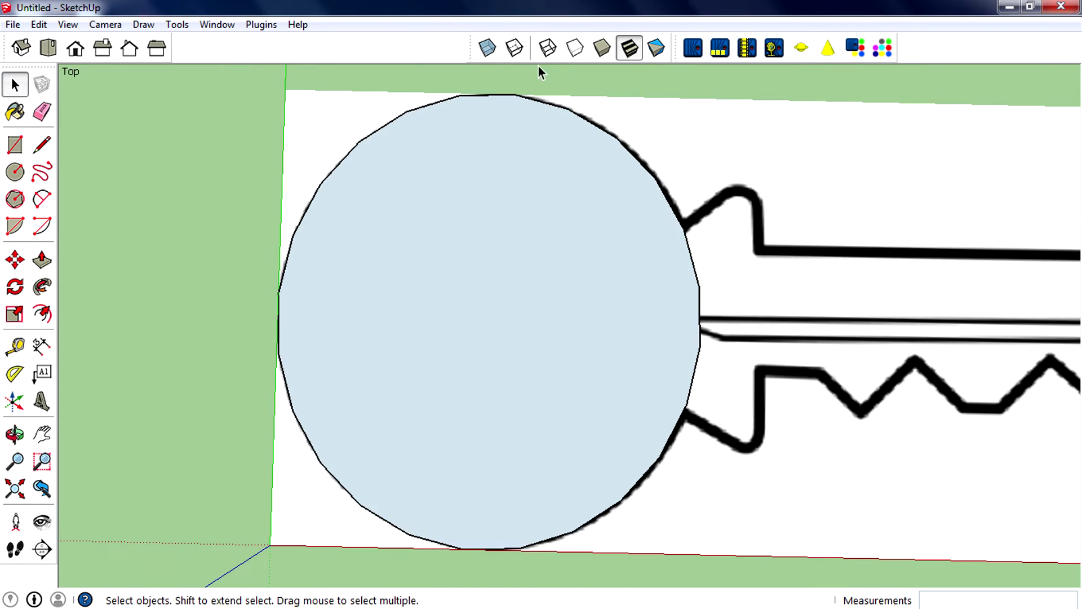
left_click(491, 57)
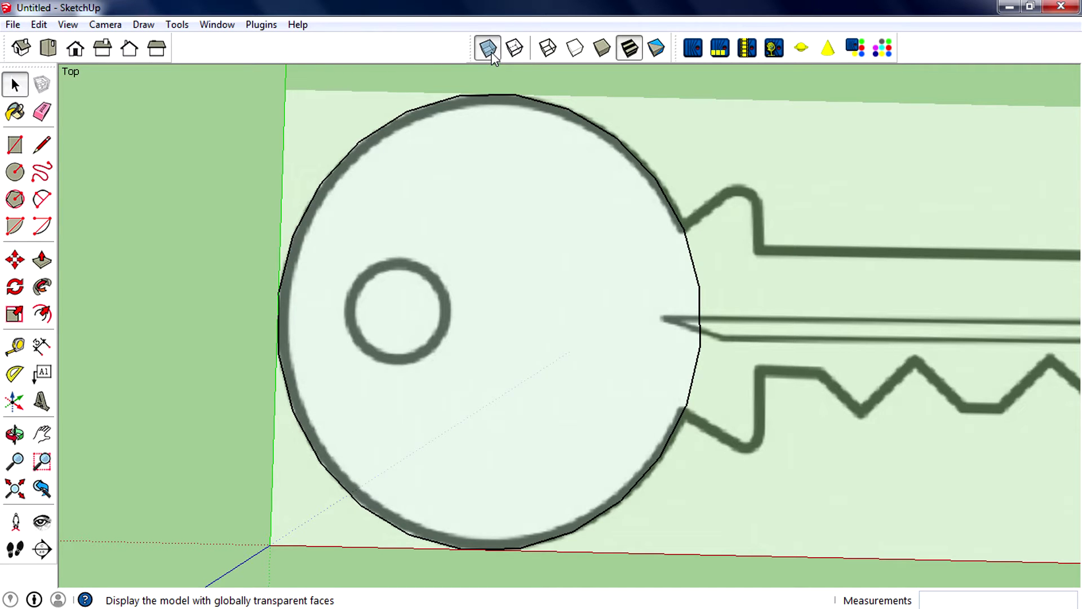
Check in the list of toolbars that Styles is enabled
left_click(67, 25)
left_click(96, 41)
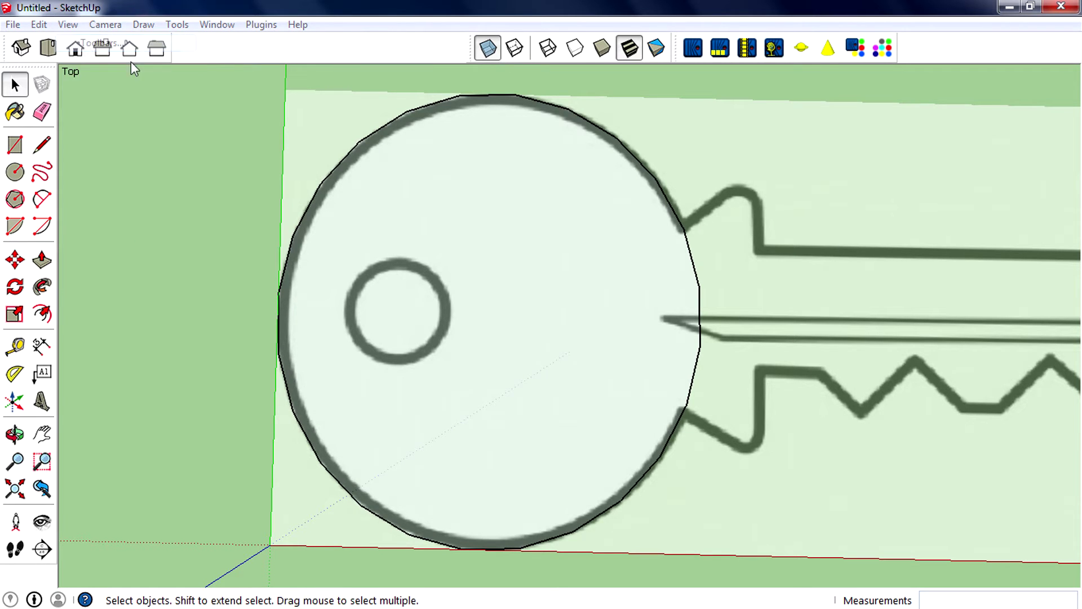
scroll(559, 318, "down", 3)
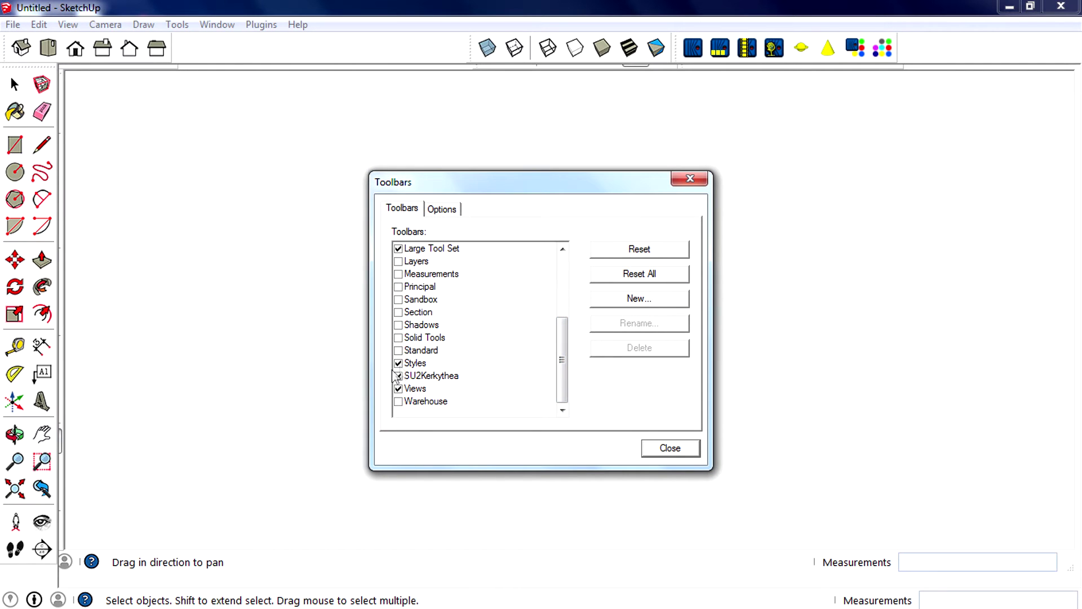
left_click(687, 458)
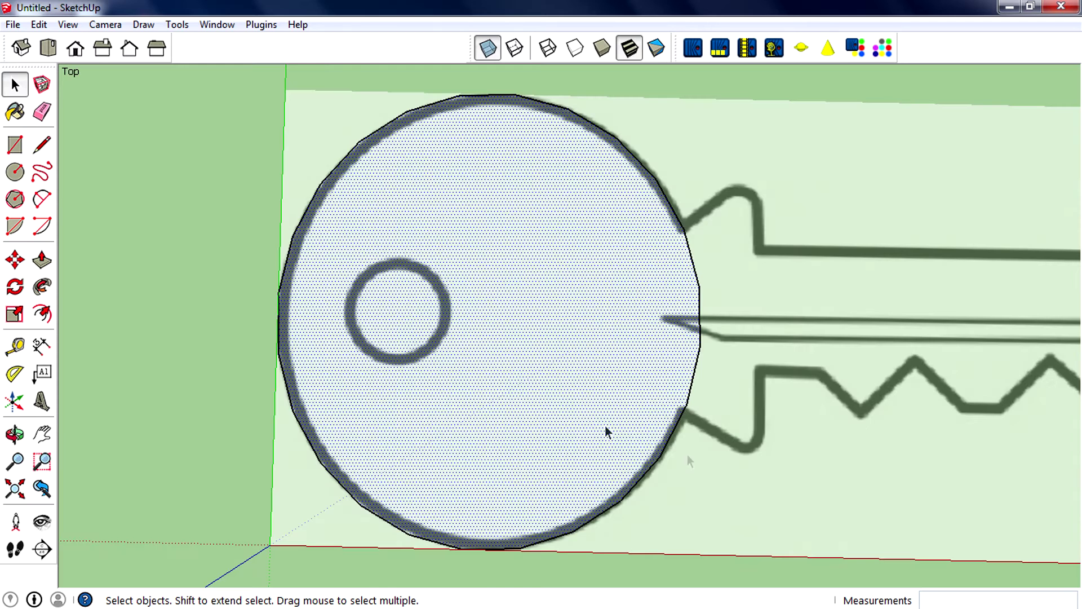
In top view, draw a line from the circle's edge up the slope of the key's upper shoulder
left_click(265, 293)
middle_click_drag(591, 287, 571, 316)
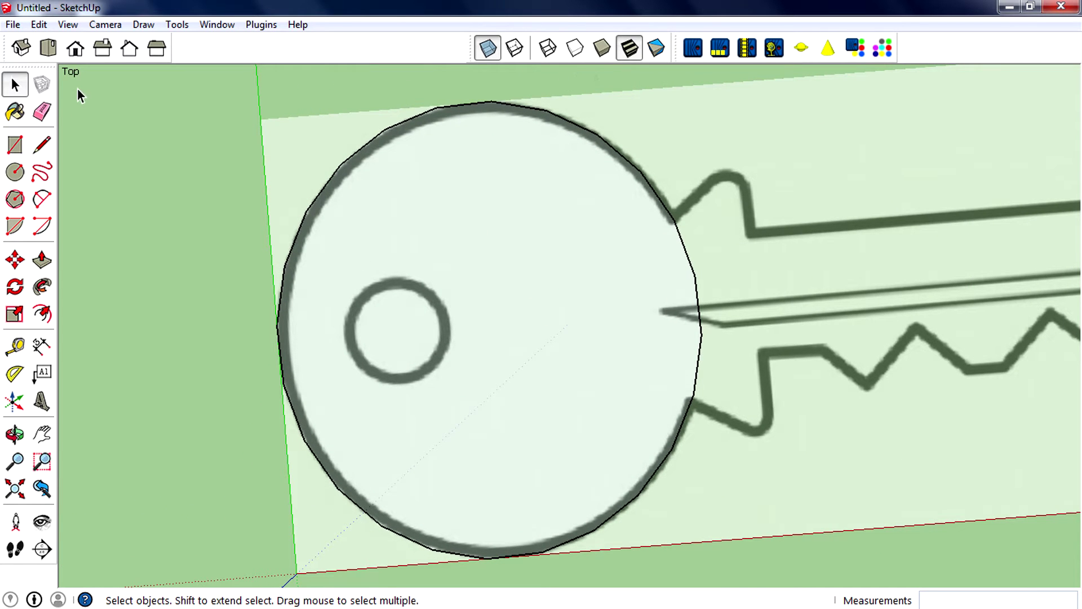
left_click(48, 47)
key("h")
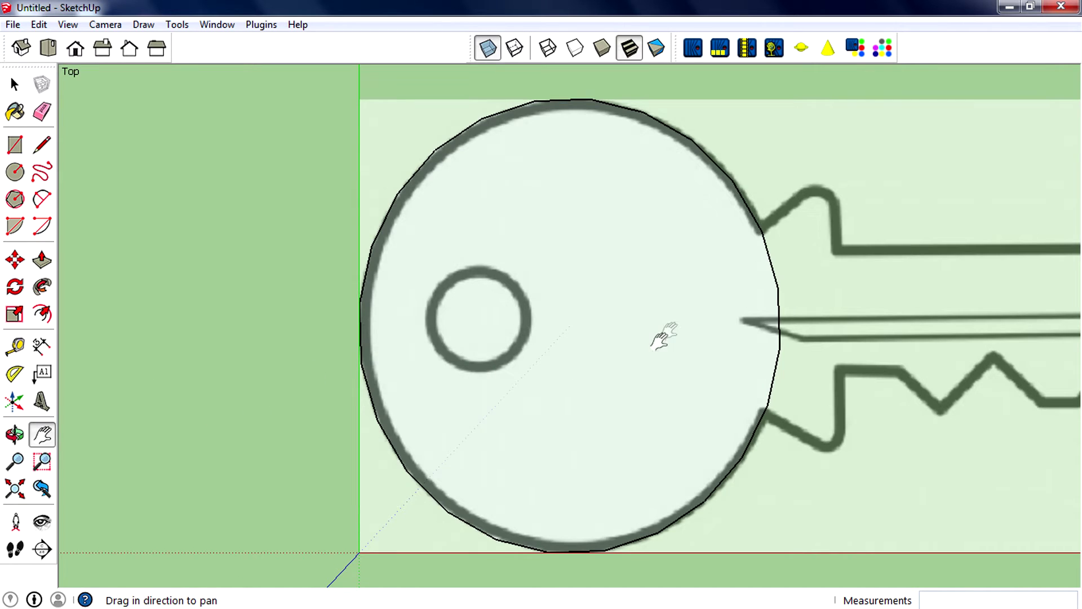
left_click_drag(657, 333, 417, 372)
key("l")
scroll(580, 248, "up", 3)
scroll(524, 250, "up", 2)
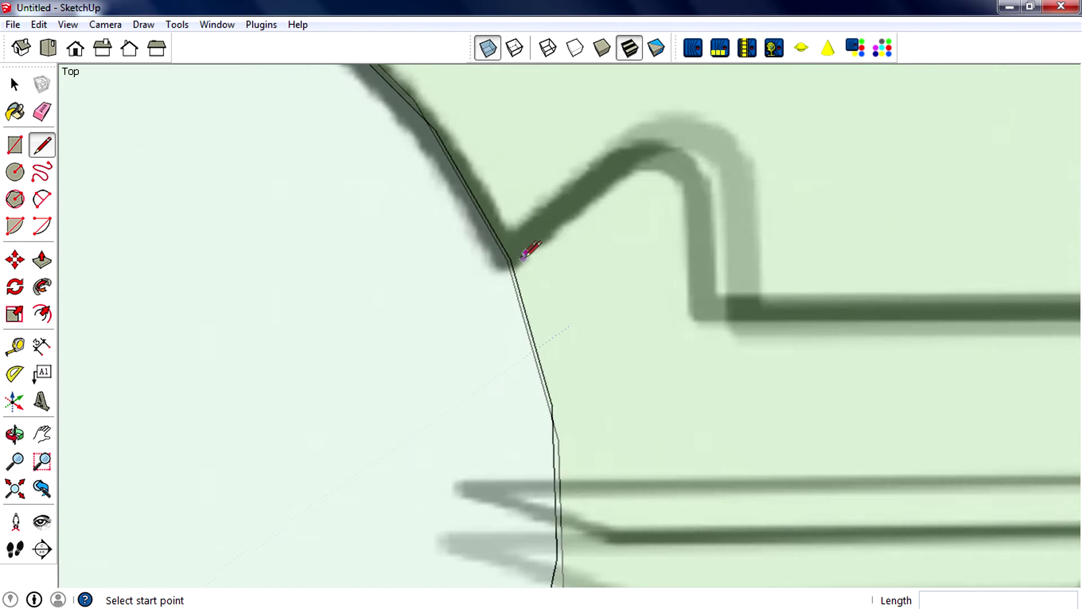
left_click(622, 153)
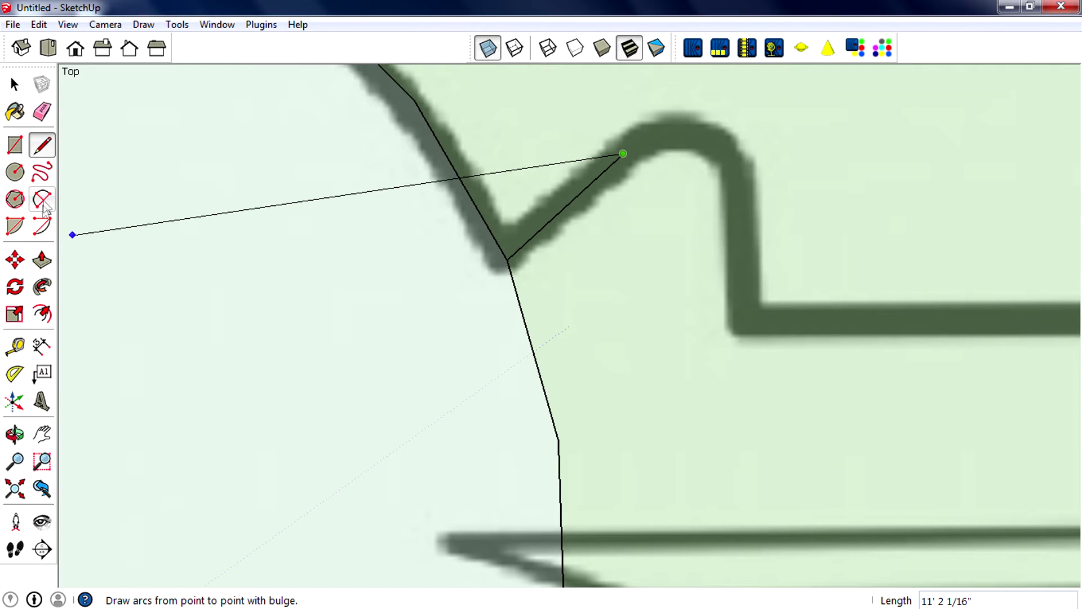
Trace the upper shoulder's rounded peak with a two-point arc and draw its straight side down to the blade
left_click(41, 198)
left_click(623, 153)
double_click(744, 193)
key("l")
left_click(743, 194)
left_click(743, 321)
Trace the blade's straight upper edge with a line and its curved end to the tip with a two-point arc
scroll(744, 322, "down", 4)
middle_click_drag(744, 321, 141, 314, "shift")
scroll(701, 316, "up", 4)
left_click(678, 315)
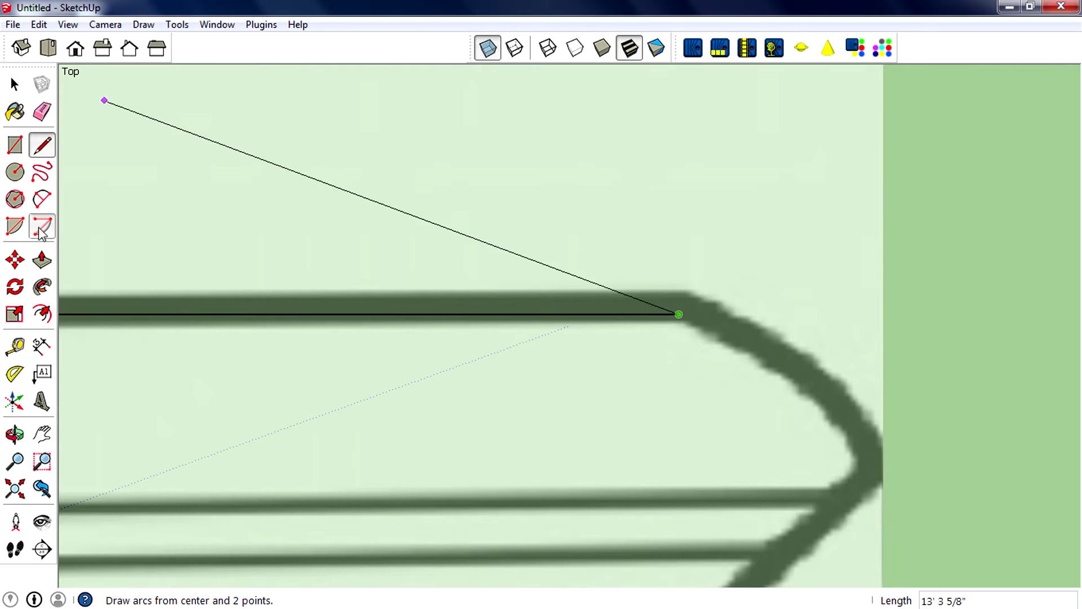
left_click(42, 199)
left_click(678, 315)
left_click(869, 460)
scroll(610, 188, "down", 4)
Trace the blade's lower edge with lines from the tip through the first notch and tooth nearest the tip
left_click(41, 145)
left_click(722, 304)
scroll(657, 377, "up", 4)
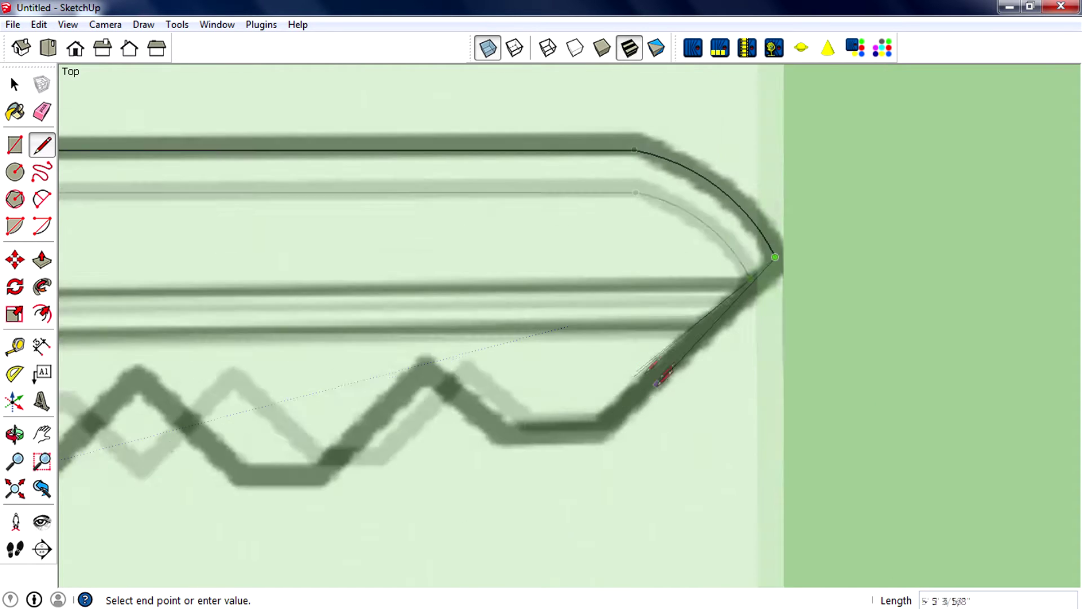
left_click(591, 435)
left_click(444, 435)
left_click(351, 367)
left_click(207, 491)
Trace the remaining teeth with lines back towards the head, ending down the straight side of the lower shoulder
scroll(564, 338, "down", 3)
scroll(209, 472, "up", 3)
left_click(336, 399)
left_click(206, 295)
scroll(553, 338, "down", 2)
left_click(170, 409)
scroll(247, 304, "up", 4)
left_click(397, 358)
left_click(181, 358)
scroll(191, 288, "down", 3)
left_click(186, 450)
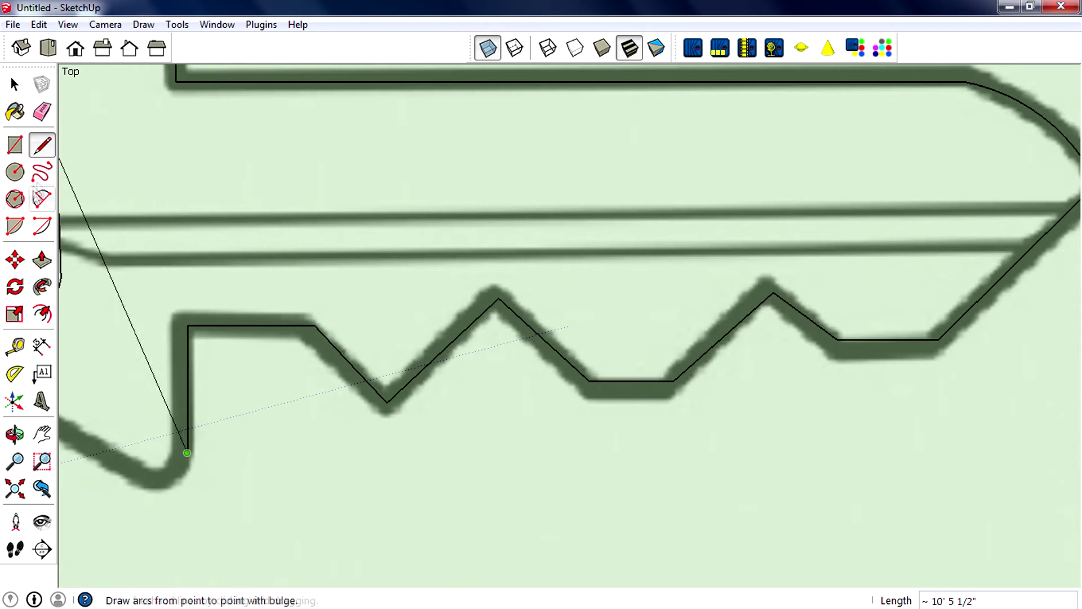
Trace the lower shoulder's rounded corner with a two-point arc and close the key outline with a line to the circle
left_click(15, 226)
left_click(42, 199)
scroll(552, 209, "down", 2)
scroll(273, 440, "up", 3)
left_click(265, 353)
left_click(189, 383)
left_click(42, 145)
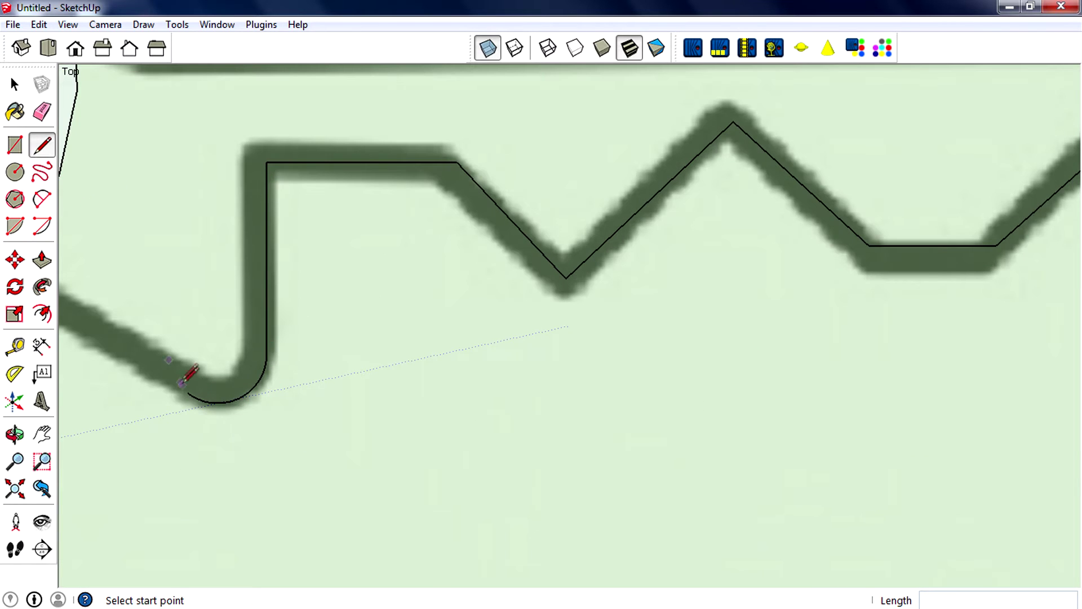
left_click(188, 382)
left_click(175, 353)
Draw the groove's upper line from its pointed start inside the head to the slanted edge near the blade tip
left_click(14, 85)
middle_click_drag(315, 417, 288, 395)
scroll(286, 399, "down", 3)
scroll(259, 270, "up", 2)
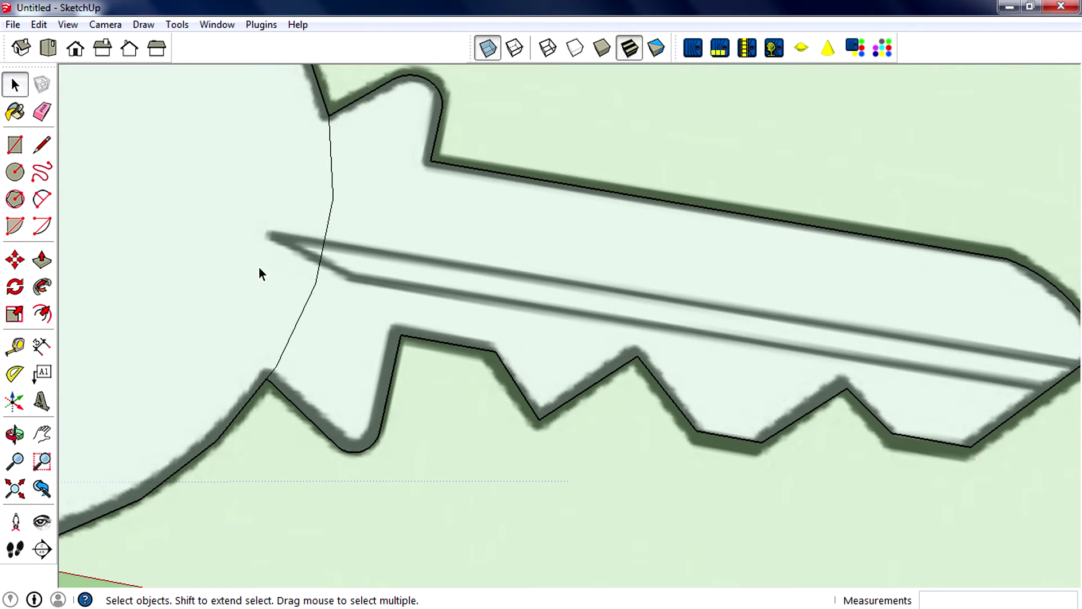
left_click(42, 145)
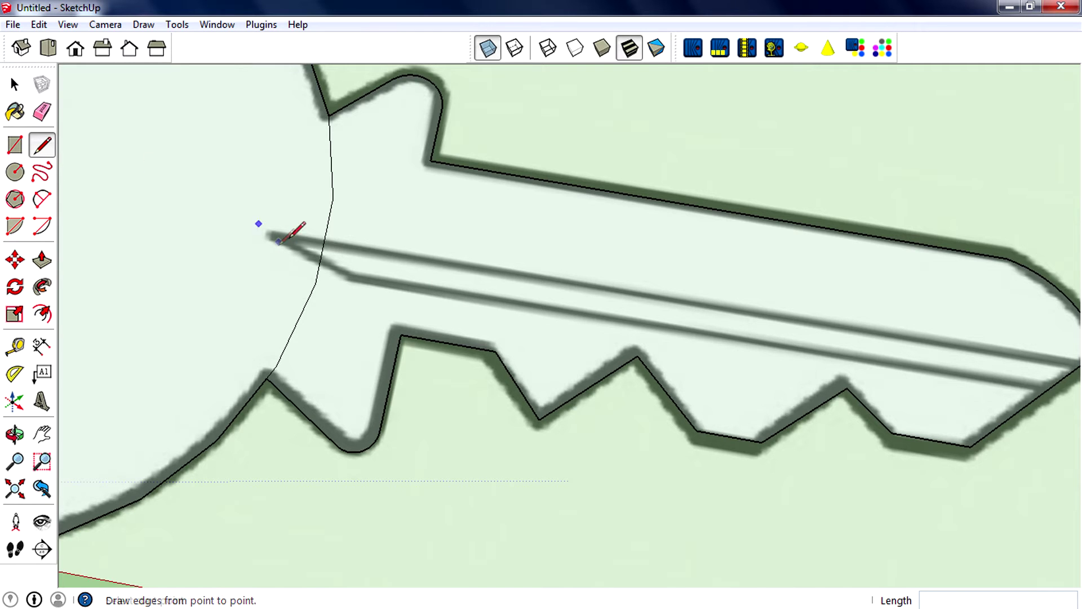
scroll(261, 227, "up", 2)
left_click(271, 228)
scroll(406, 285, "down", 3)
scroll(724, 358, "up", 4)
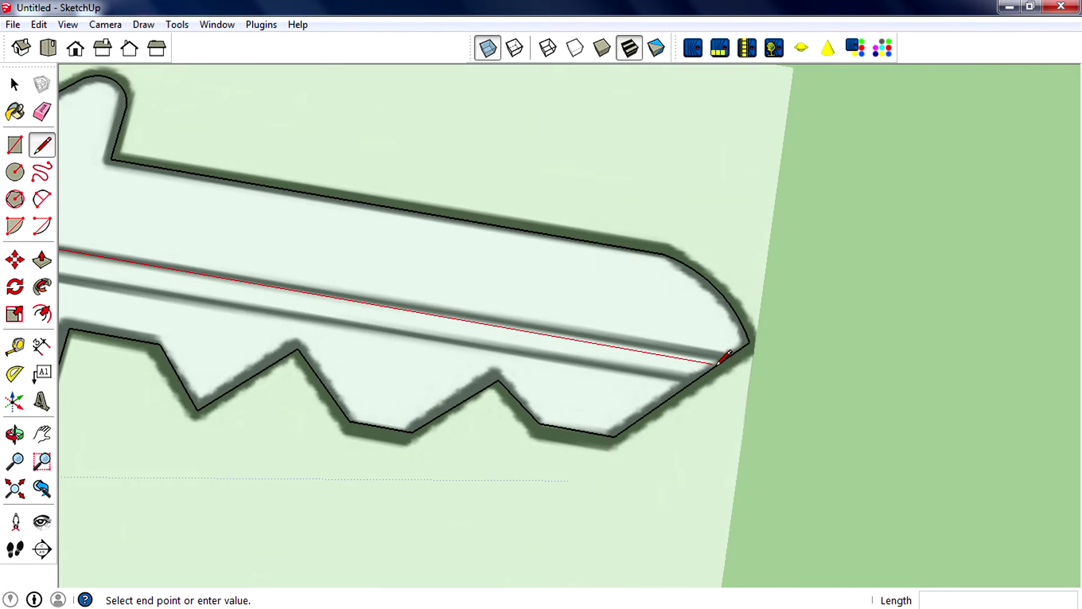
left_click(735, 348)
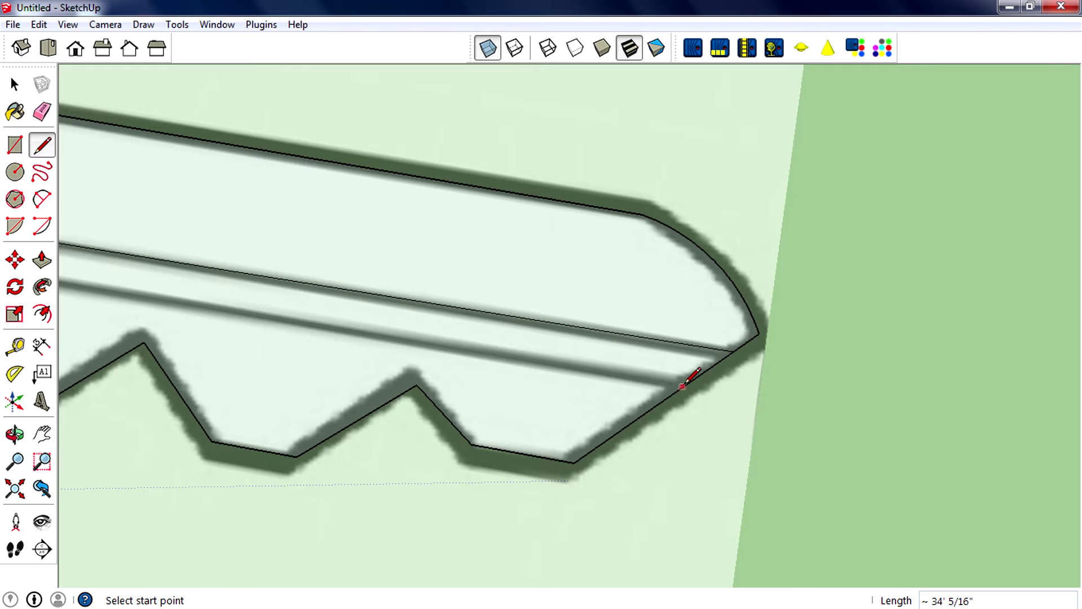
Draw the groove's lower line back from the slanted tip edge and close it with a short line to the groove's point
scroll(563, 361, "down", 3)
scroll(260, 309, "up", 5)
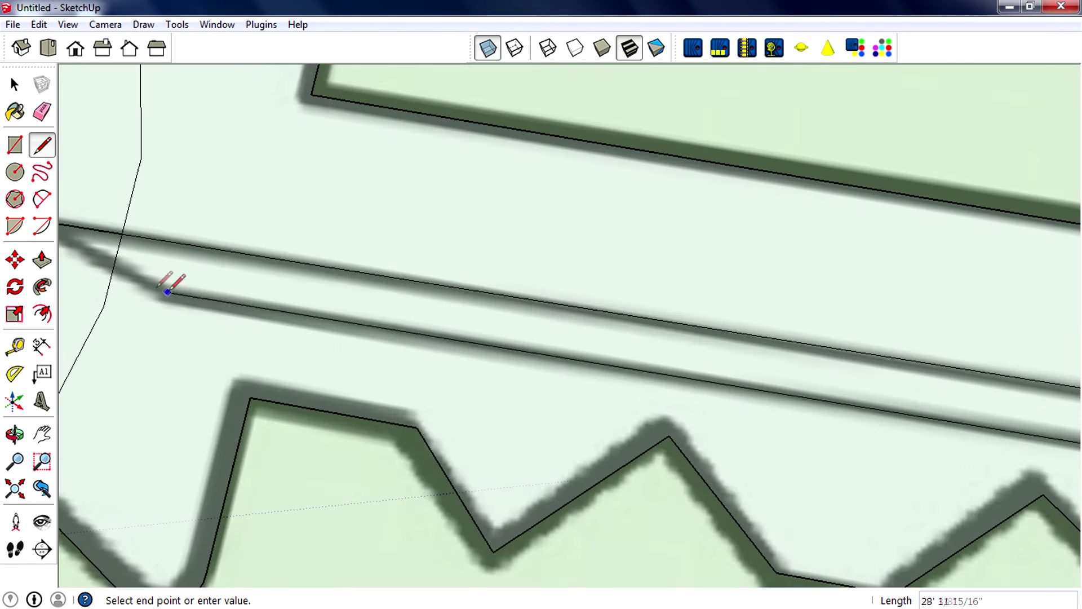
left_click(162, 292)
scroll(163, 294, "down", 2)
left_click(164, 273)
middle_click_drag(325, 393, 323, 121)
scroll(479, 316, "down", 3)
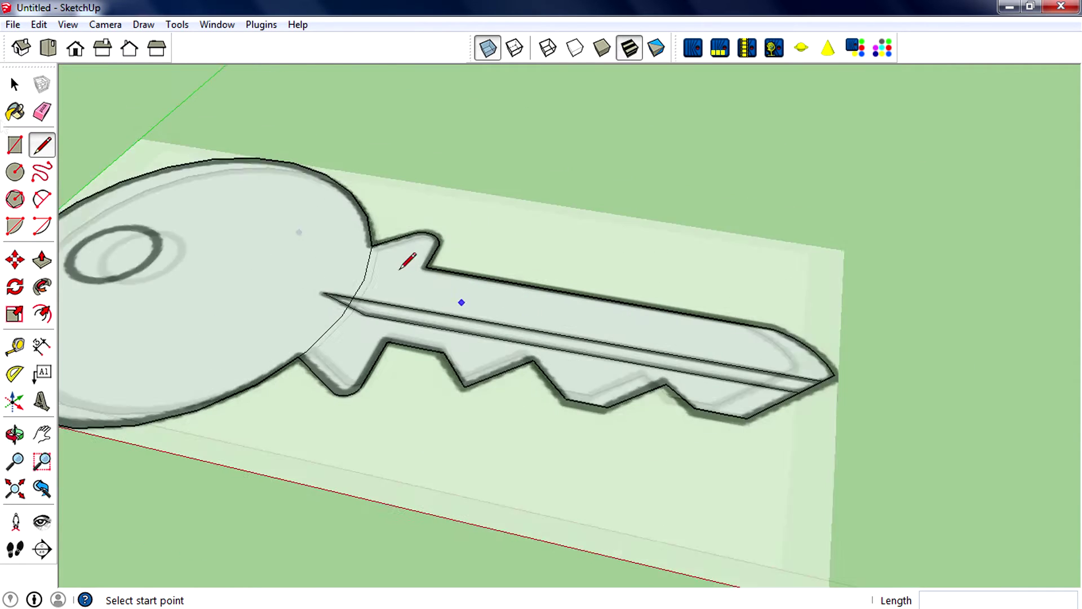
Turn off X-ray display and delete the leftover head circle arc between the key's upper notch and the groove
key("space")
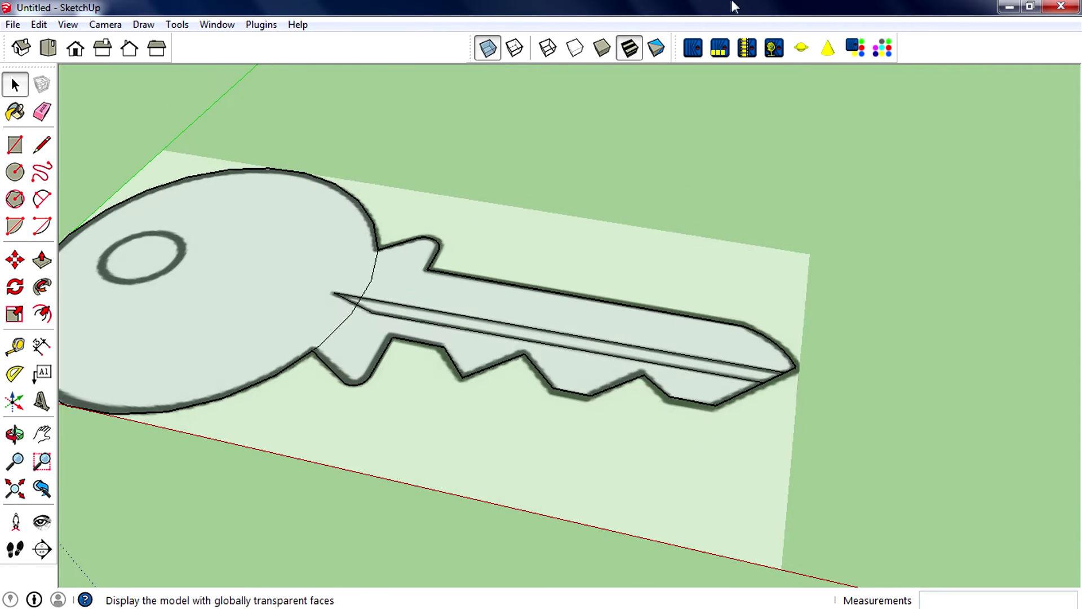
left_click(488, 49)
middle_click_drag(343, 285, 369, 330)
scroll(339, 253, "up", 4)
left_click(375, 296)
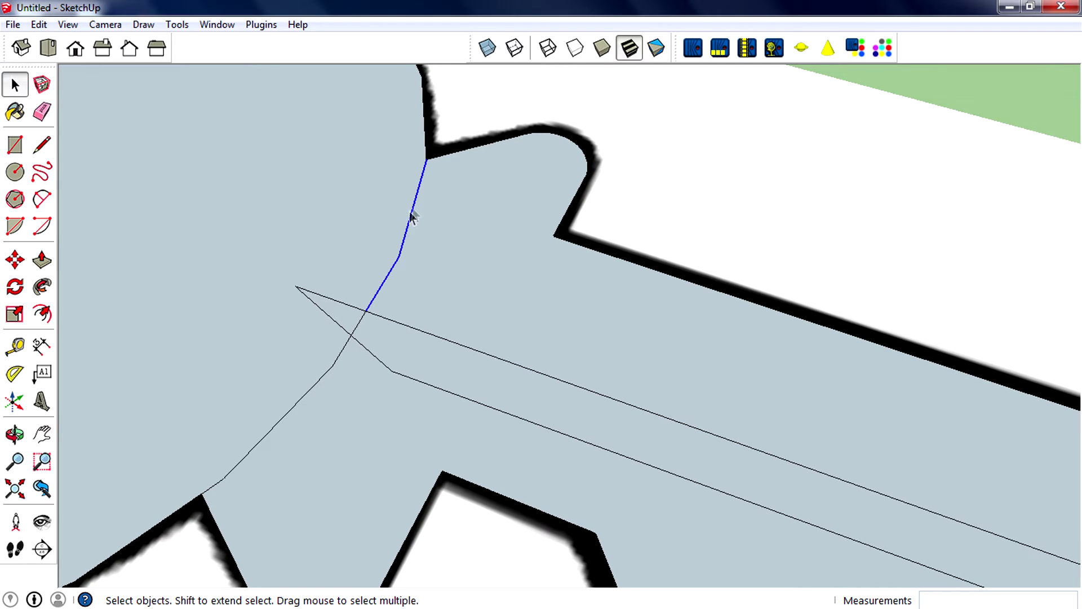
left_click(42, 111)
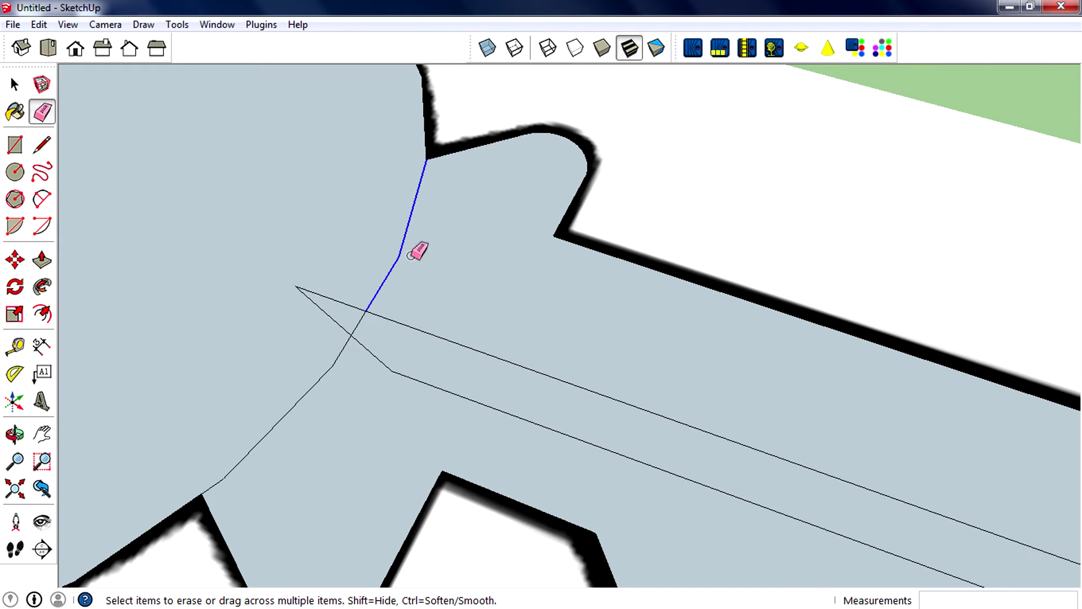
left_click(15, 84)
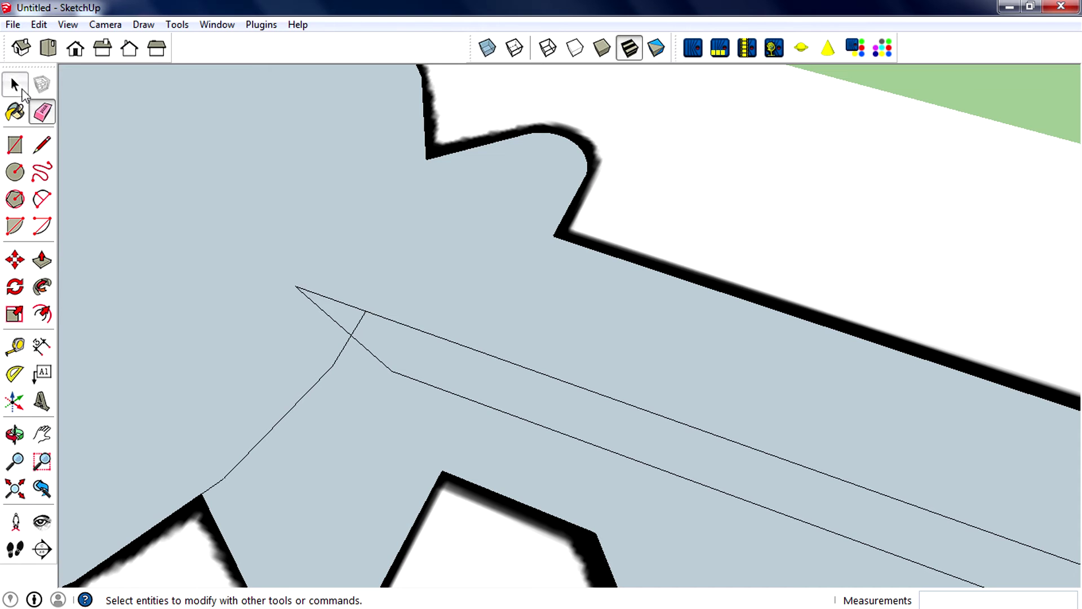
Delete the remaining head circle arc below the groove and the short piece crossing inside the groove
key("Delete")
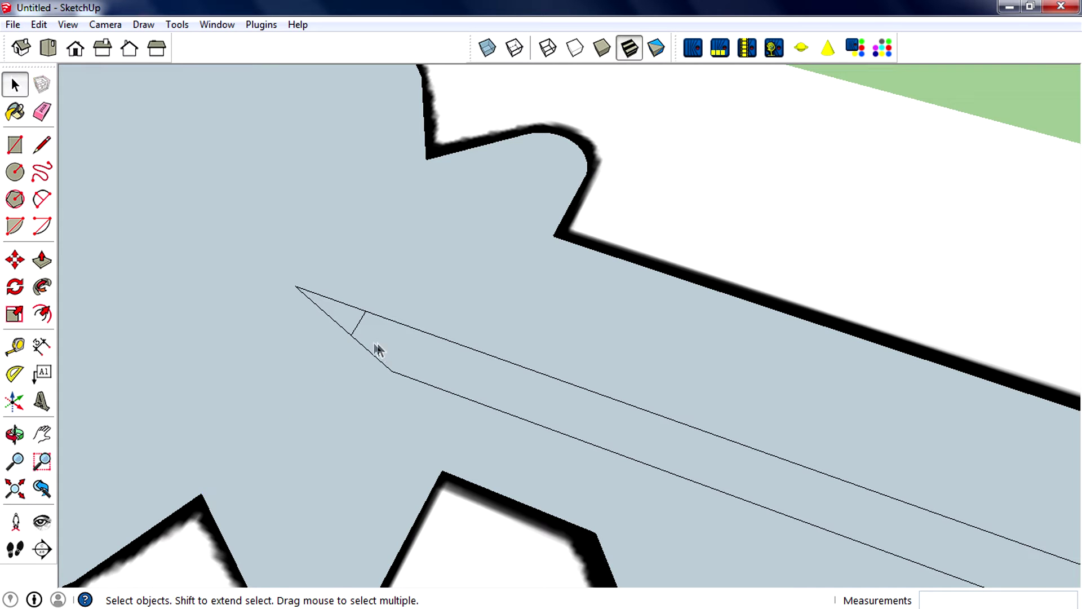
left_click(358, 326)
key("Delete")
scroll(313, 192, "down", 3)
scroll(315, 193, "down", 1)
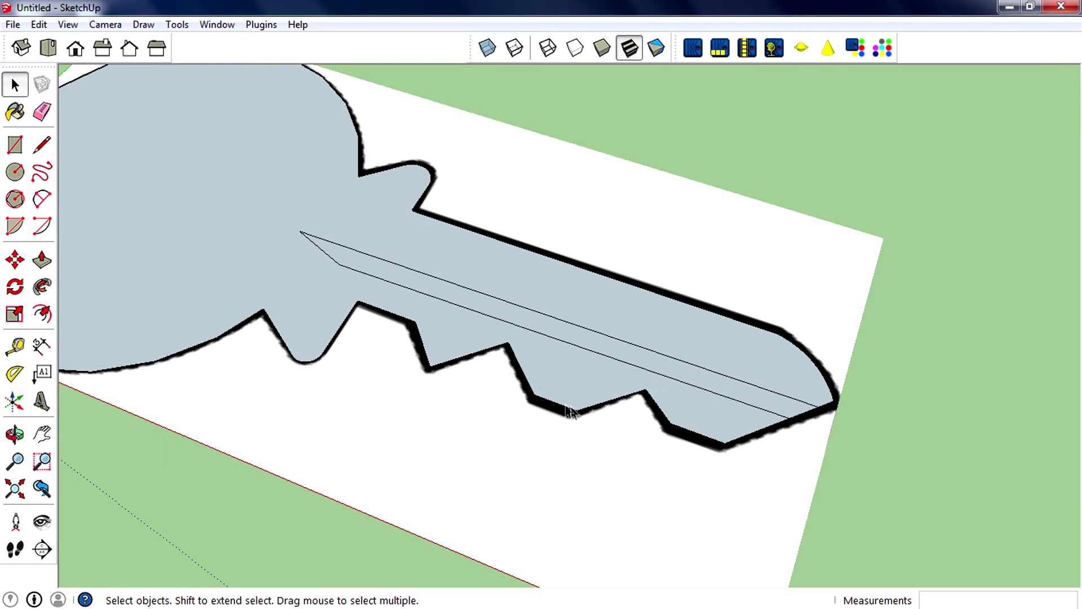
Turn X-ray display back on and draw a circle in top view inside the key head's hole ring
middle_click_drag(572, 412, 501, 258)
scroll(244, 256, "up", 2)
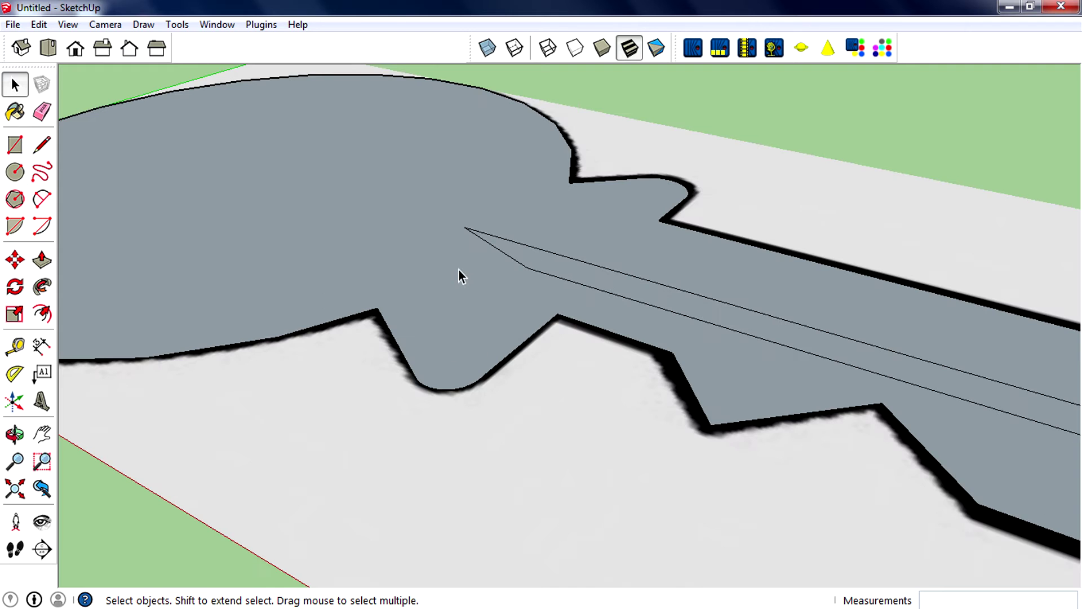
scroll(458, 270, "down", 3)
left_click(486, 48)
middle_click_drag(483, 222, 282, 275)
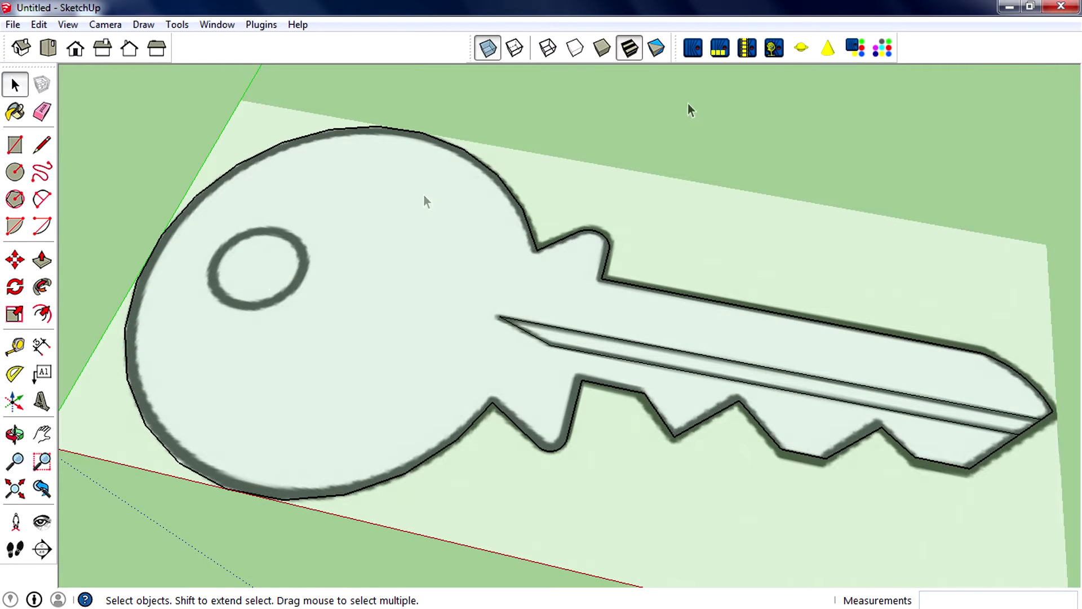
left_click(48, 48)
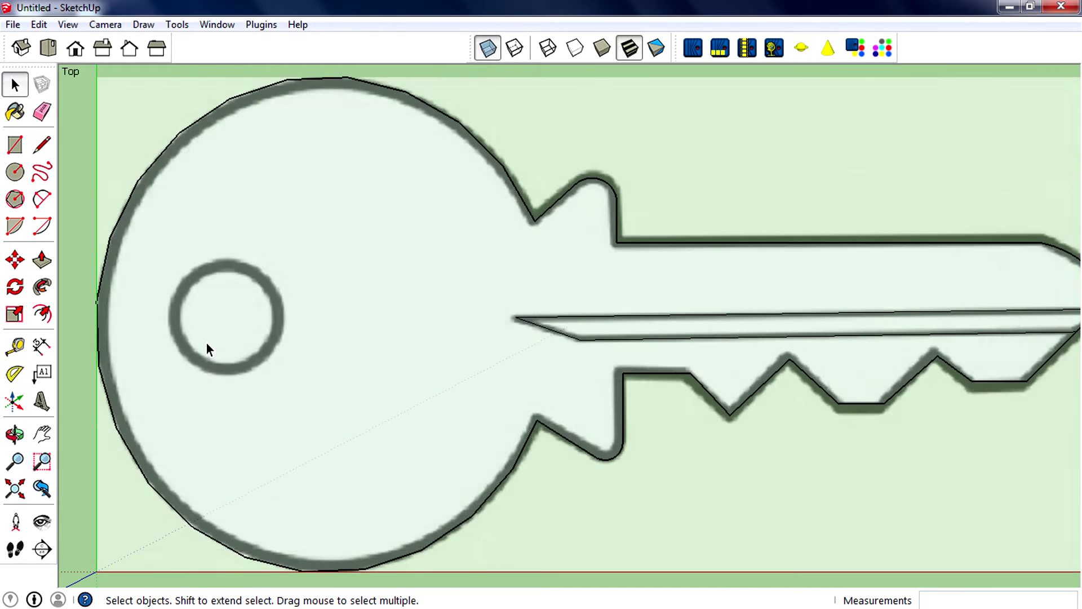
scroll(206, 342, "up", 2)
left_click(15, 172)
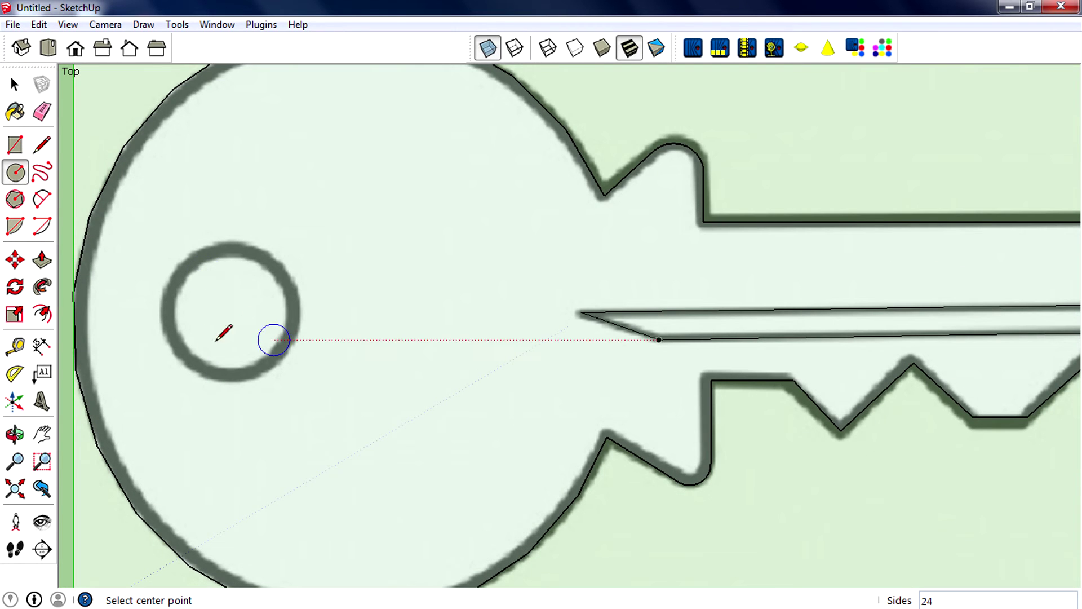
left_click(228, 313)
left_click(280, 332)
Select the hole circle's face and move it to centre it within the ring in the image
scroll(211, 319, "up", 1)
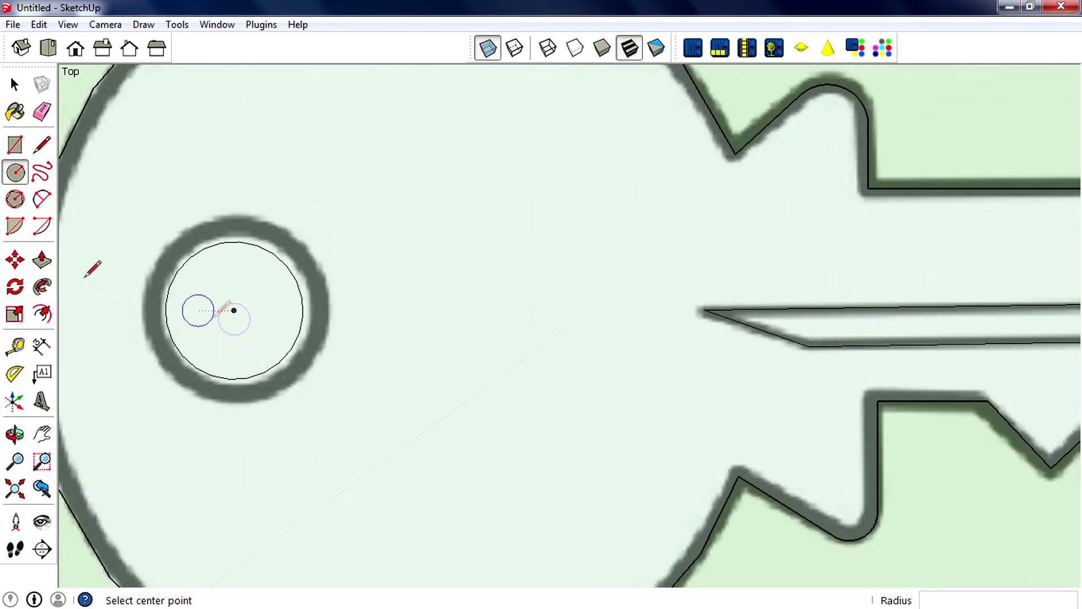
left_click(14, 259)
key("space")
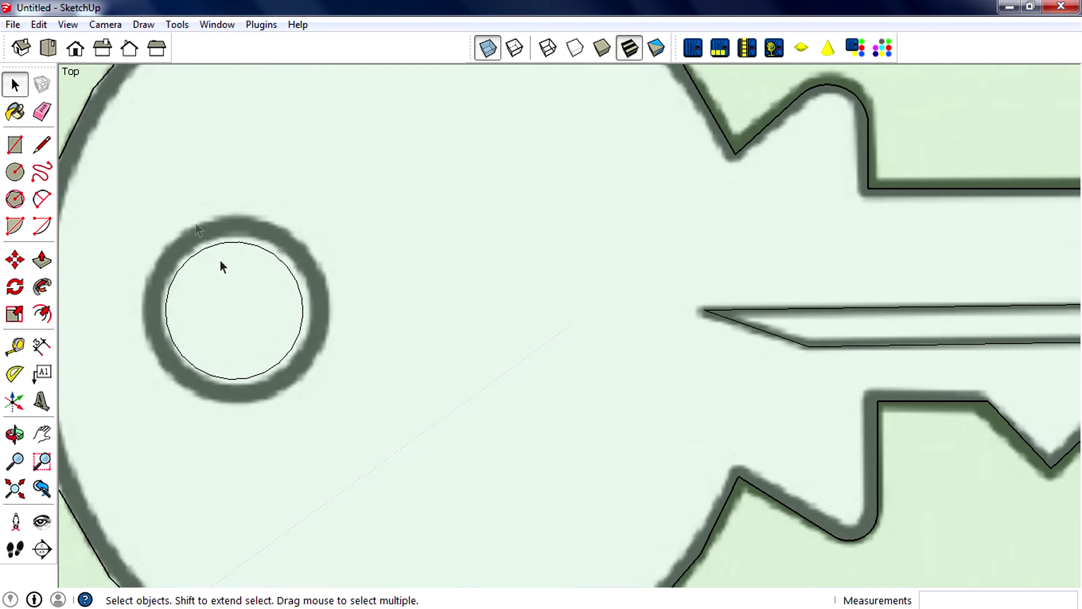
left_click(222, 265)
left_click(15, 259)
scroll(206, 311, "up", 1)
left_click(227, 306)
left_click(232, 305)
Scale the hole circle uniformly about its centre by about 1.13 to meet the inner edge of the ring
key("s")
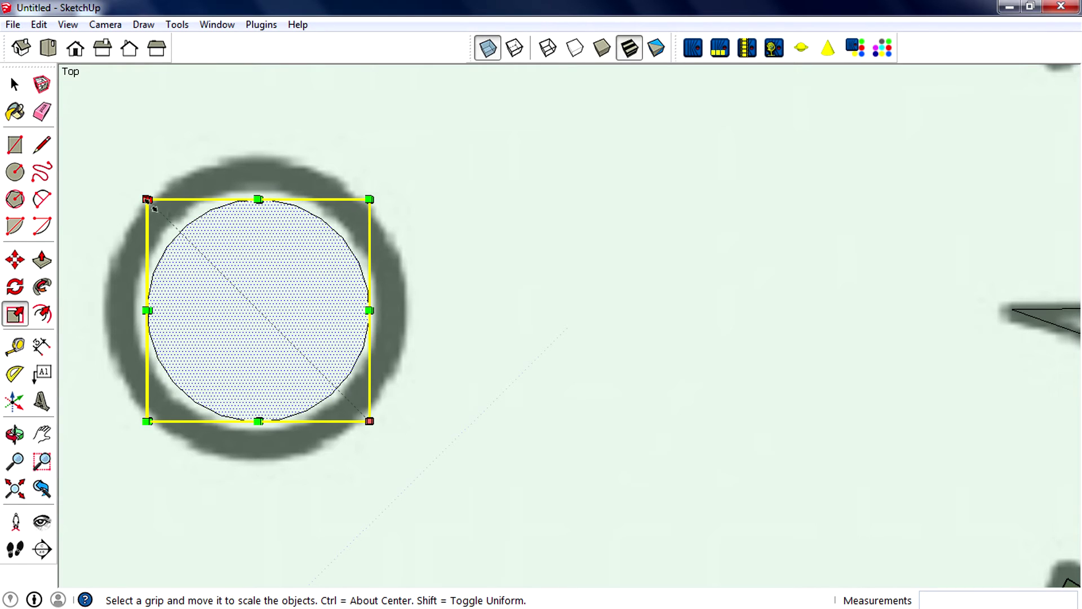
mouse_move(147, 199)
left_mouse_down()
mouse_move(127, 180)
mouse_move(147, 204)
mouse_move(135, 187)
left_mouse_up()
key("space")
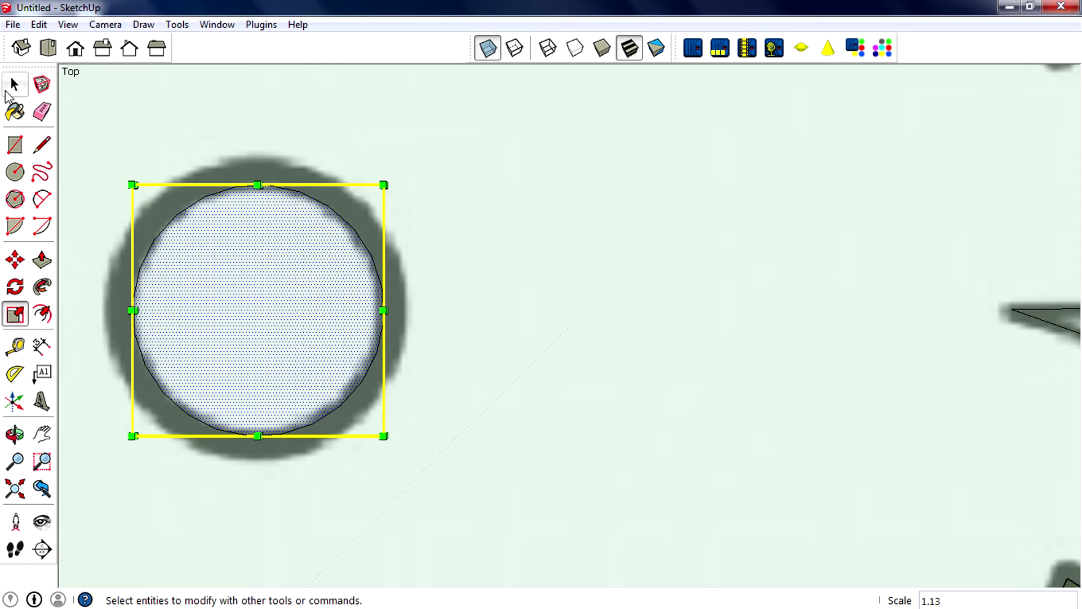
scroll(306, 299, "down", 6)
left_click(185, 377)
Turn off X-ray display and Push/Pull the key's main face up about 1/2", leaving the hole and groove faces at the base
middle_click_drag(453, 273, 449, 180)
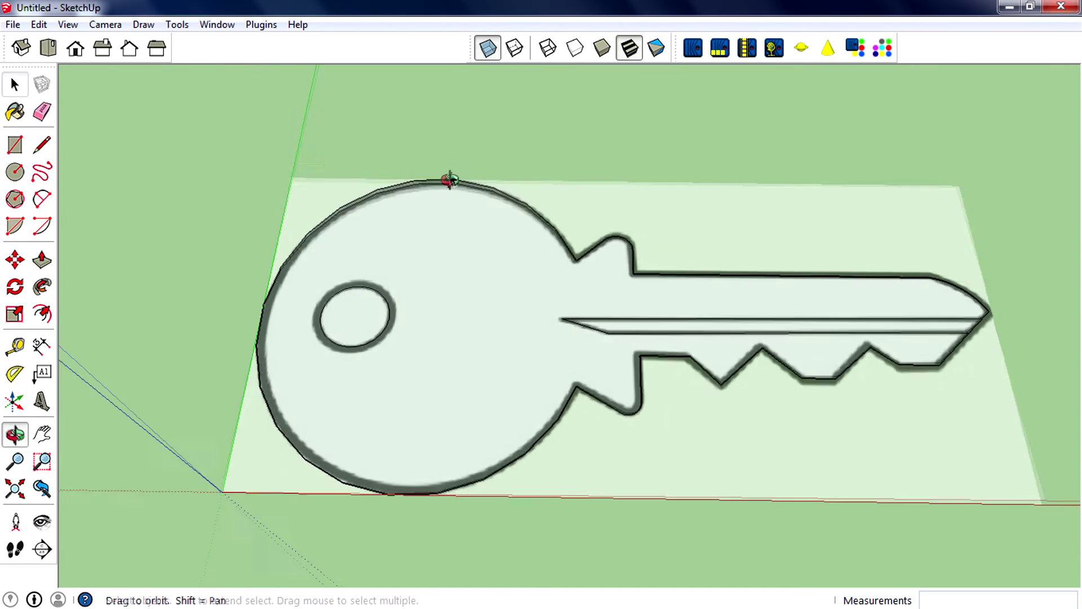
scroll(450, 287, "up", 2)
left_click(498, 56)
middle_click_drag(518, 158, 544, 222)
left_click(42, 259)
left_click_drag(476, 362, 474, 384)
middle_click_drag(680, 438, 546, 327)
mouse_move(546, 326)
left_mouse_down()
mouse_move(539, 338)
mouse_move(533, 220)
mouse_move(528, 325)
left_mouse_up()
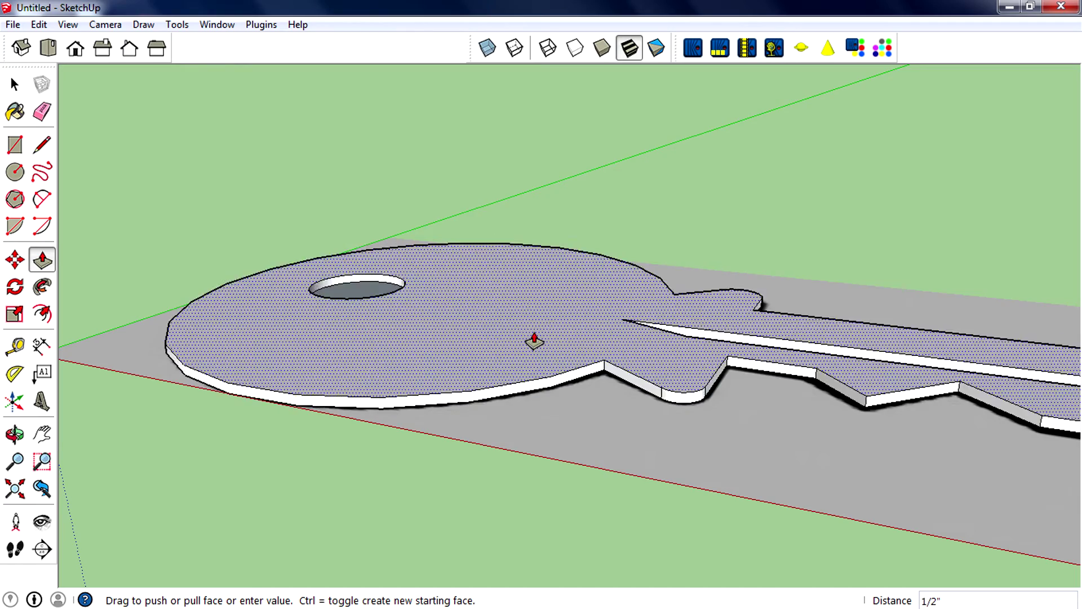
scroll(534, 342, "up", 3)
left_click(533, 334)
Thicken the key further by pulling its top face up about another 1 3/8"
middle_click_drag(593, 392, 555, 335)
scroll(553, 329, "up", 2)
left_click(553, 319)
left_click(560, 334)
left_click(449, 344)
left_click(449, 350)
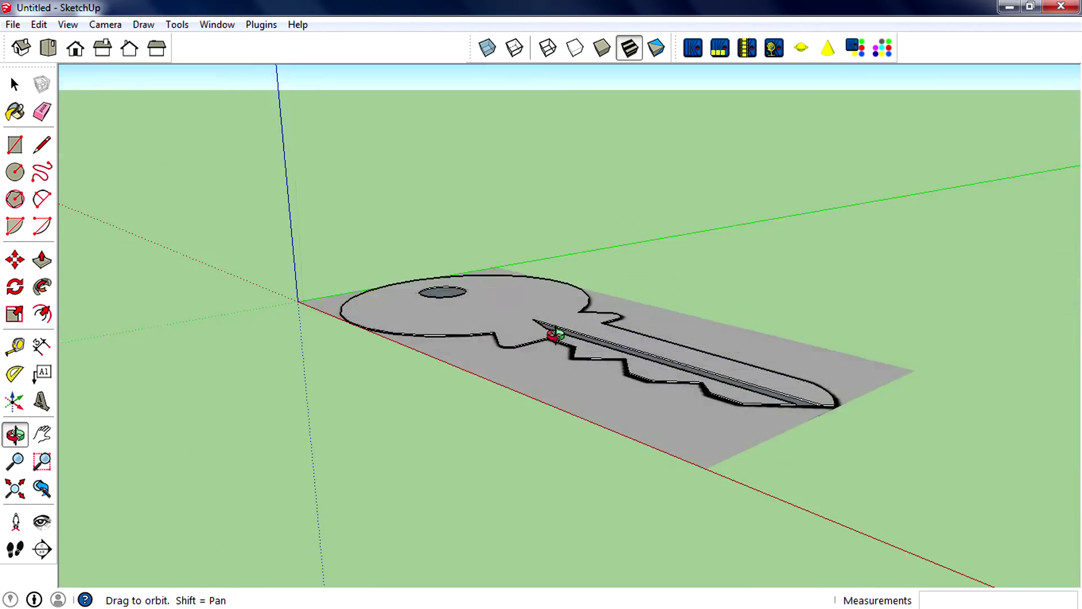
scroll(502, 338, "up", 10)
left_click(533, 344)
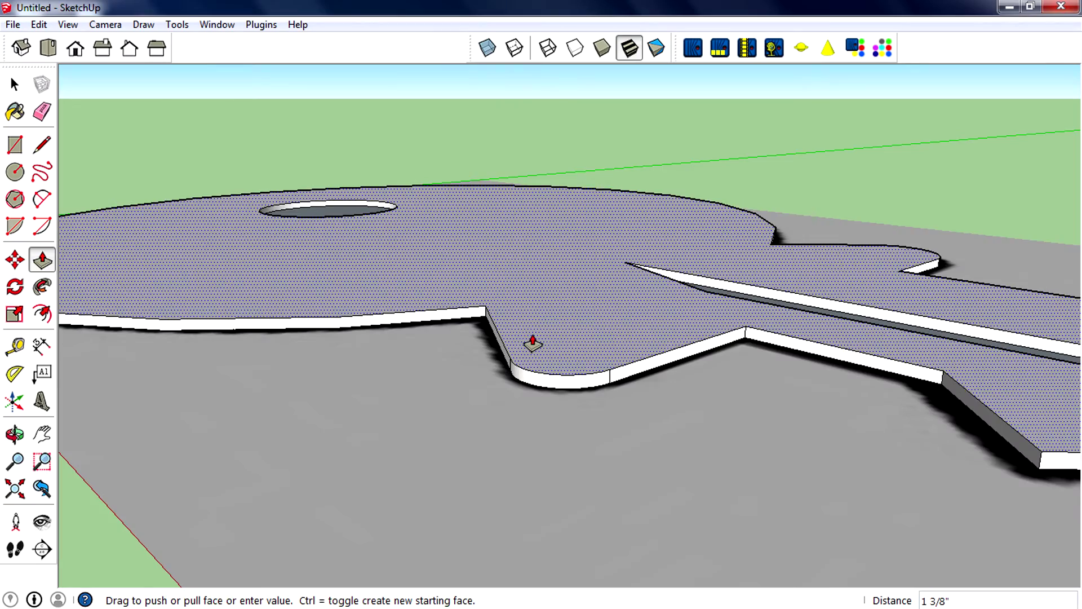
left_click(532, 344)
Raise the groove's floor by about 9/16" with Push/Pull at the blade tip
scroll(496, 258, "down", 4)
middle_click_drag(496, 258, 547, 289)
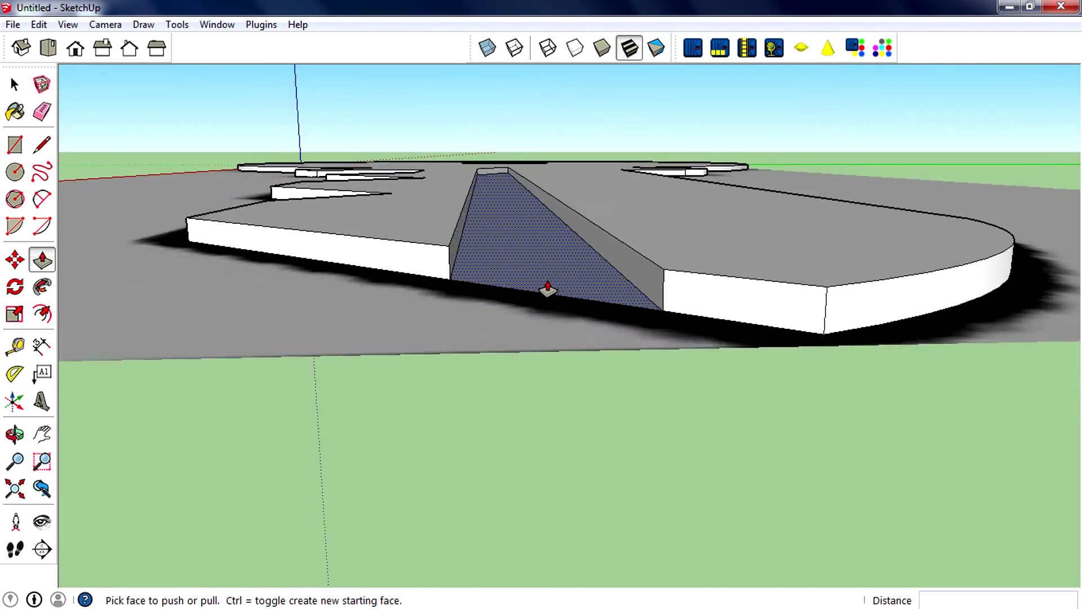
scroll(547, 289, "up", 2)
left_click(550, 288)
left_click(550, 286)
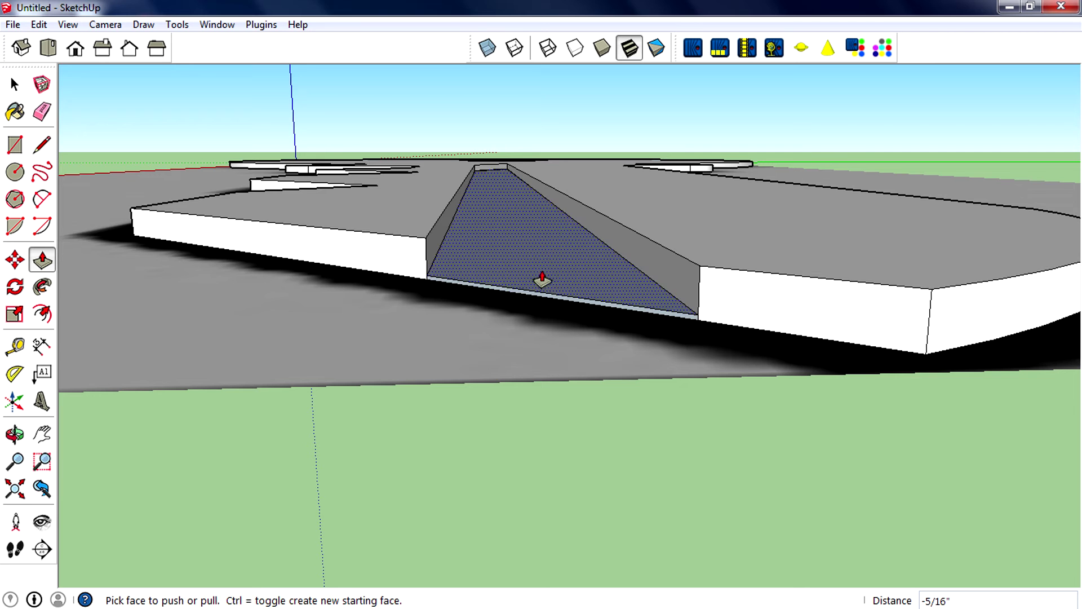
left_click(550, 288)
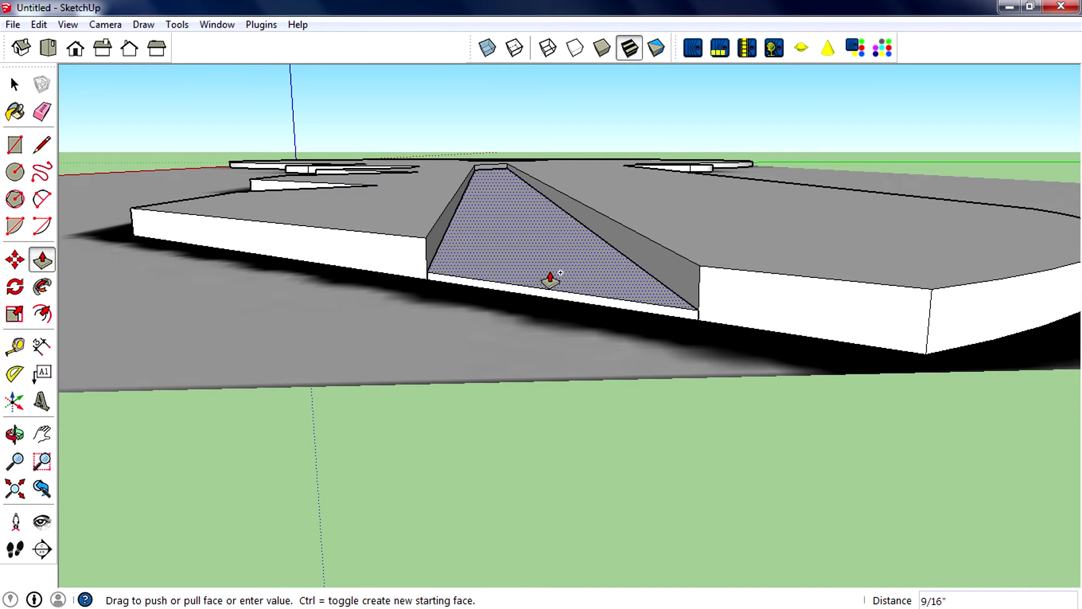
left_click(550, 280)
Select the reference image beneath the key and delete it
middle_click_drag(550, 281, 445, 374)
left_click(16, 489)
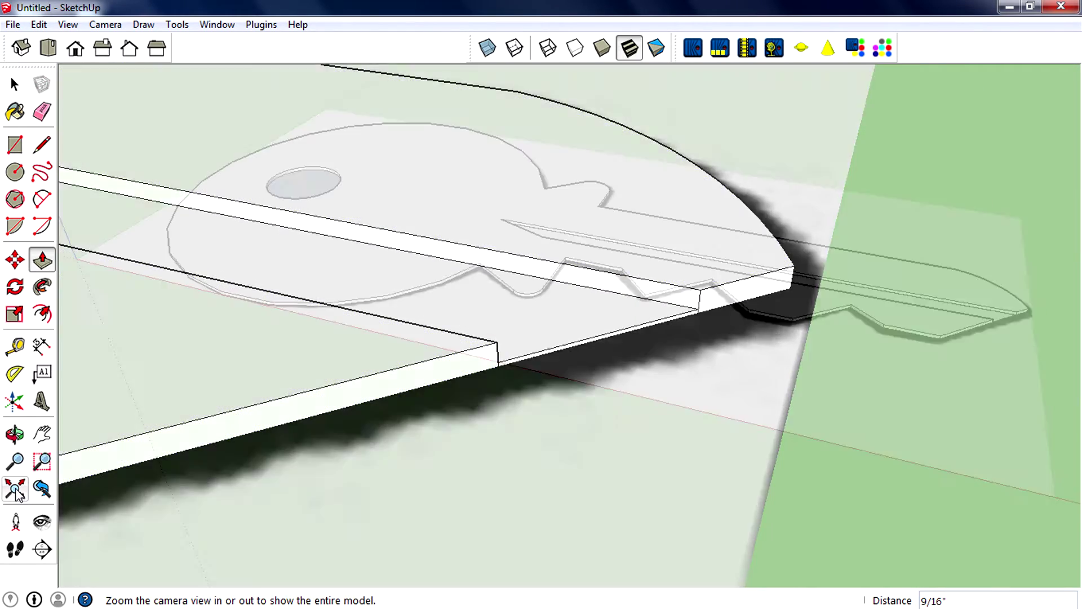
middle_click_drag(587, 389, 759, 417)
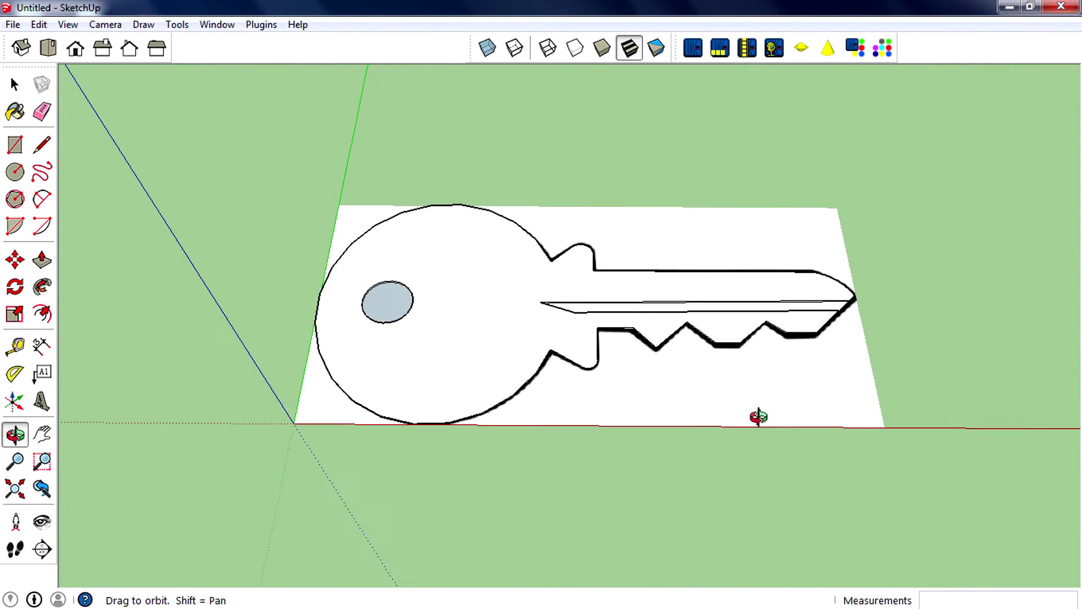
left_click(16, 84)
left_click(729, 424)
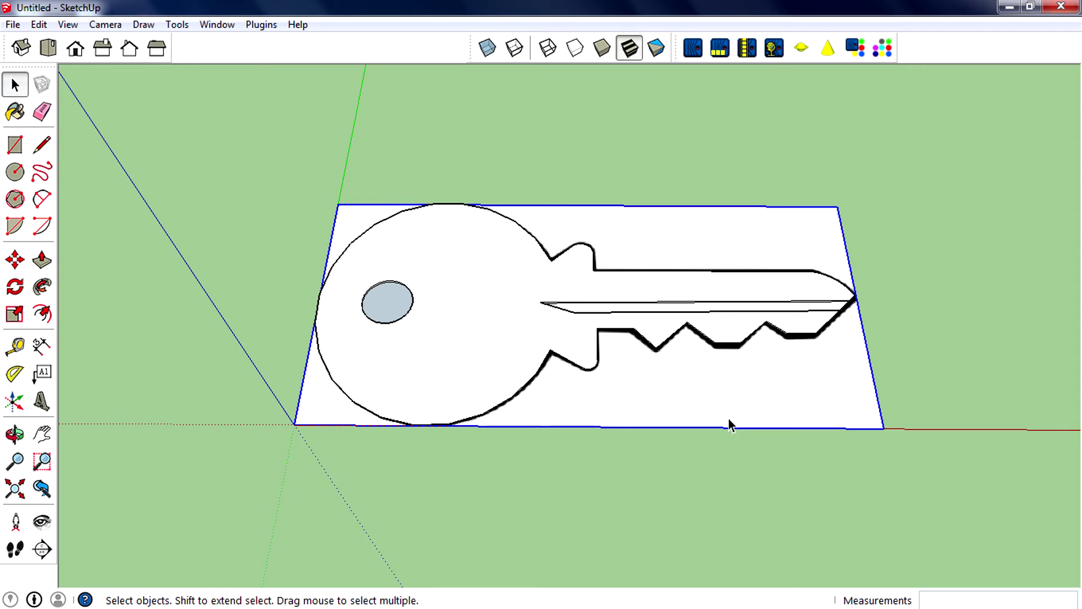
key("Delete")
Delete the circular face closing the hole on the key's underside so the hole goes through the head
middle_click_drag(648, 367, 485, 278)
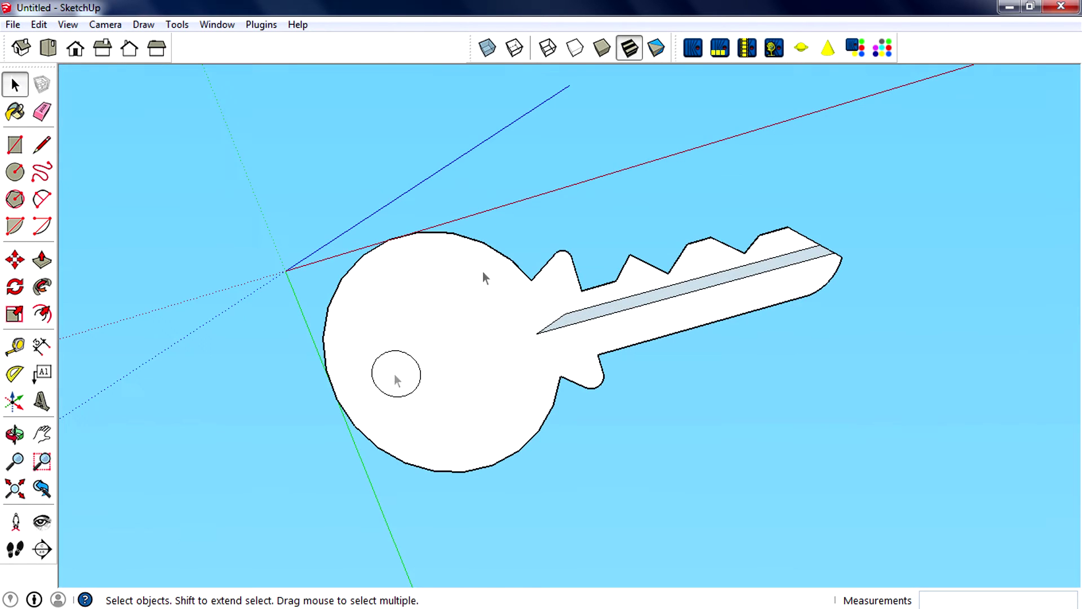
middle_click_drag(399, 383, 605, 167)
scroll(440, 262, "up", 5)
scroll(440, 262, "up", 4)
middle_click_drag(428, 261, 266, 447)
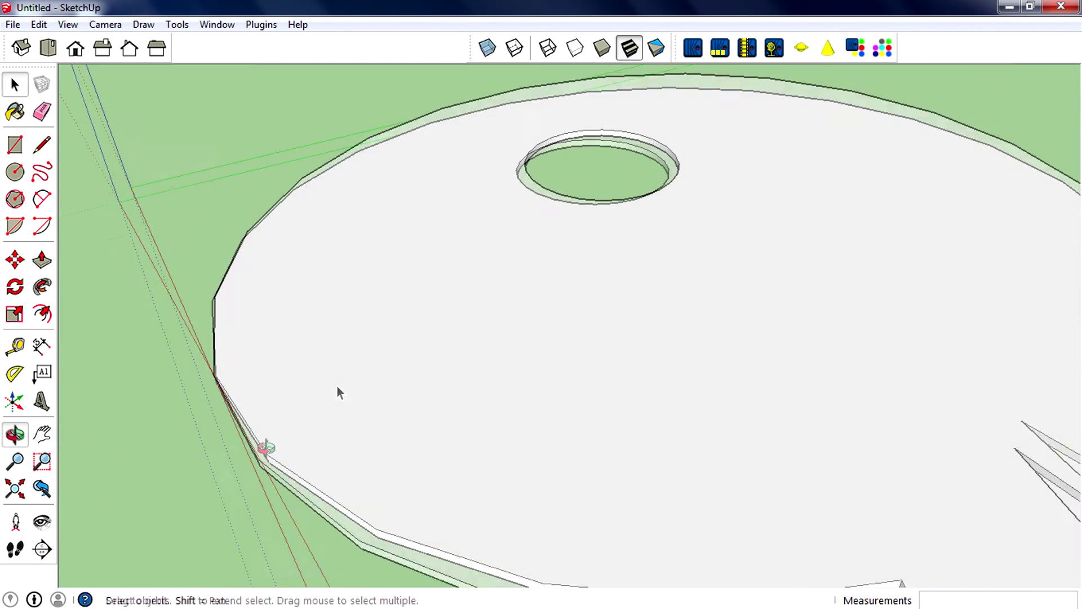
scroll(283, 274, "down", 5)
middle_click_drag(700, 393, 572, 250)
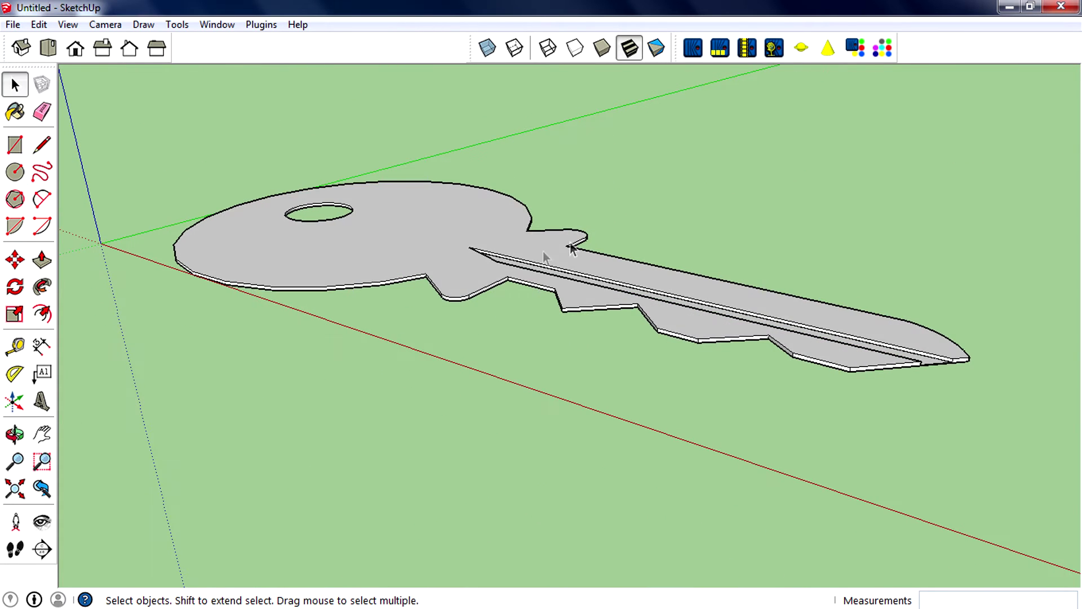
Examine the key's hole, groove and teeth from several angles
middle_click_drag(437, 231, 568, 266)
mouse_move(457, 293)
middle_mouse_down()
mouse_move(558, 268)
mouse_move(228, 219)
middle_mouse_up()
left_click(41, 111)
left_click(17, 83)
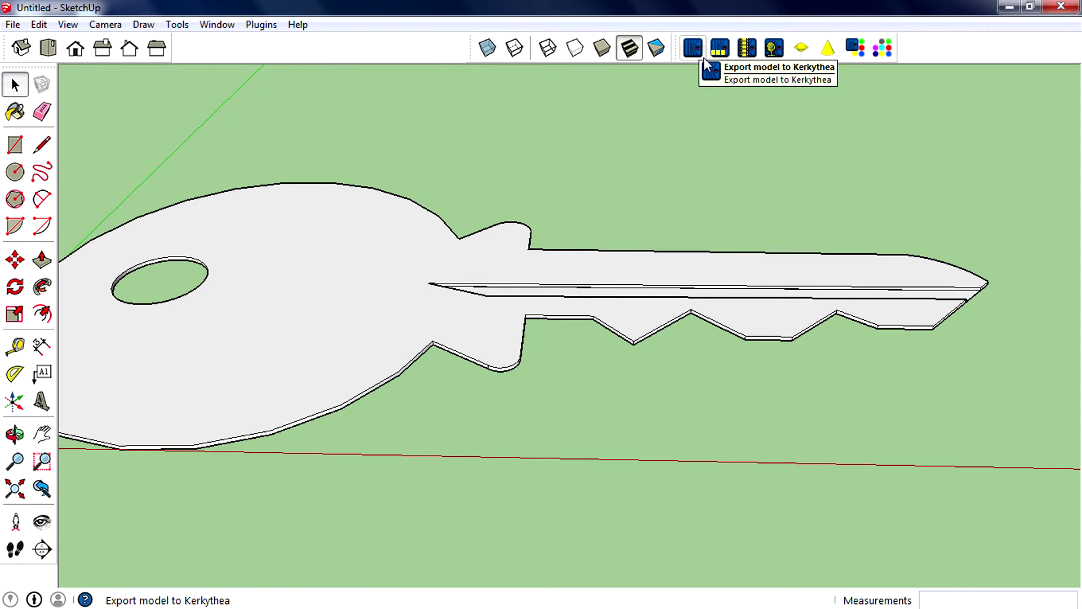
middle_click_drag(663, 164, 551, 248)
middle_click_drag(551, 304, 583, 346)
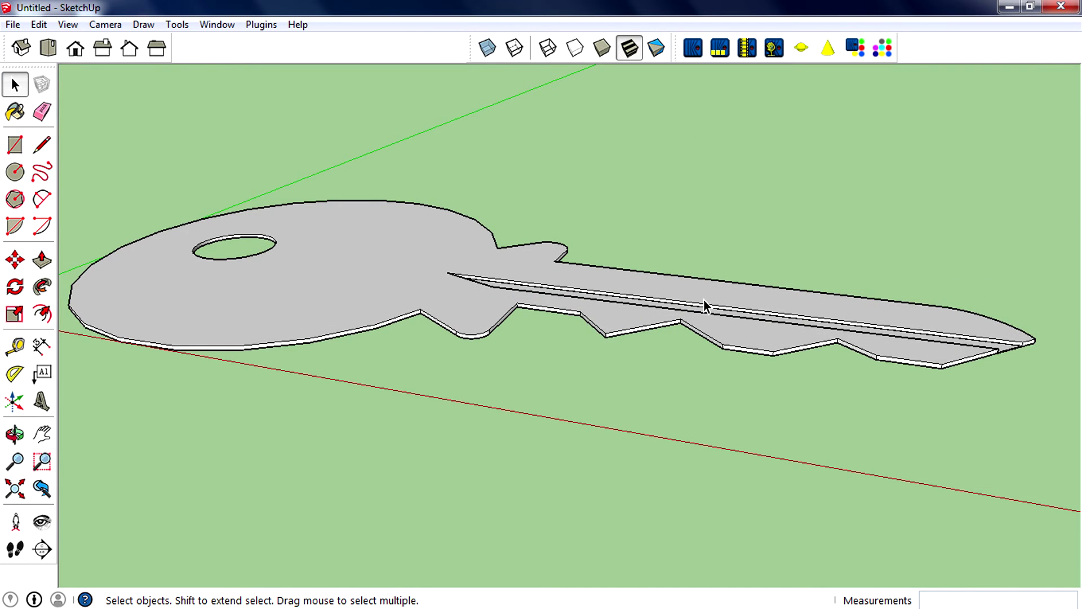
scroll(591, 310, "down", 4)
scroll(495, 279, "up", 5)
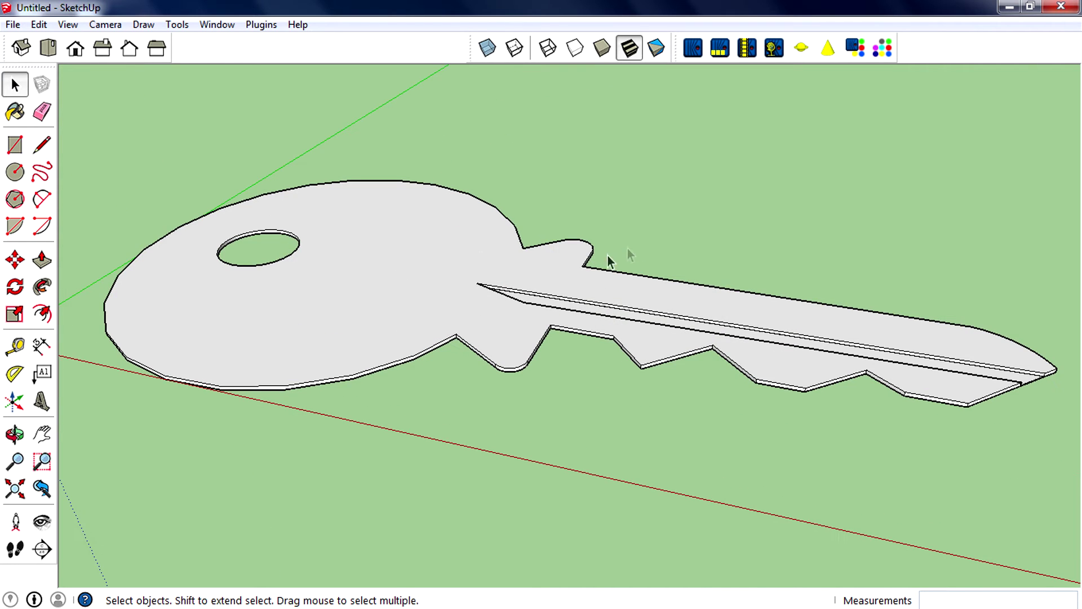
Select the whole key and paint all its faces with Color_F13 from the Colors material collection
key("b")
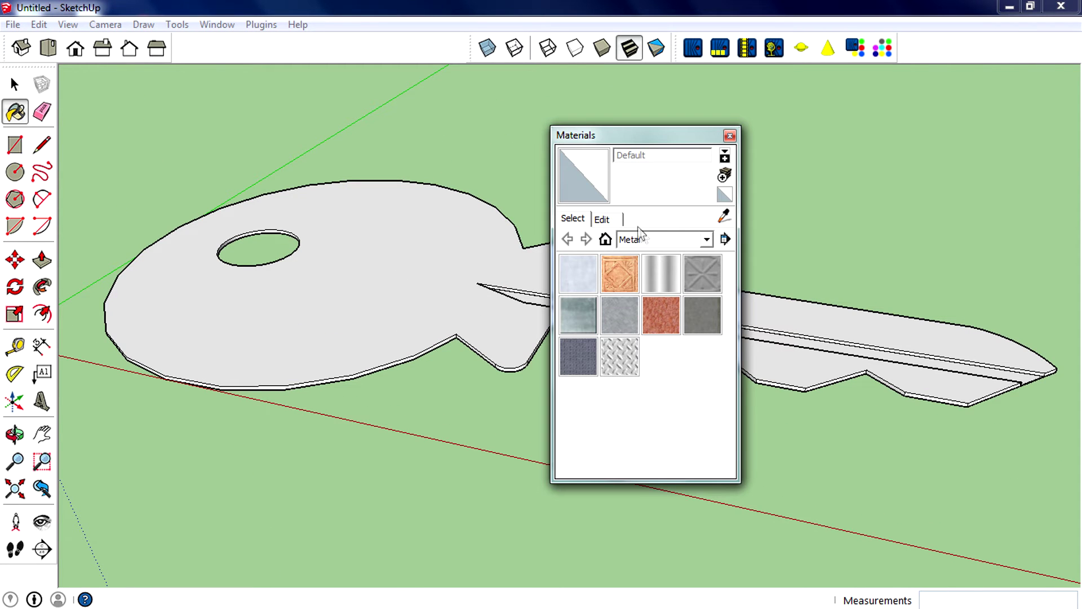
left_click(643, 239)
scroll(667, 337, "up", 4)
left_click(666, 334)
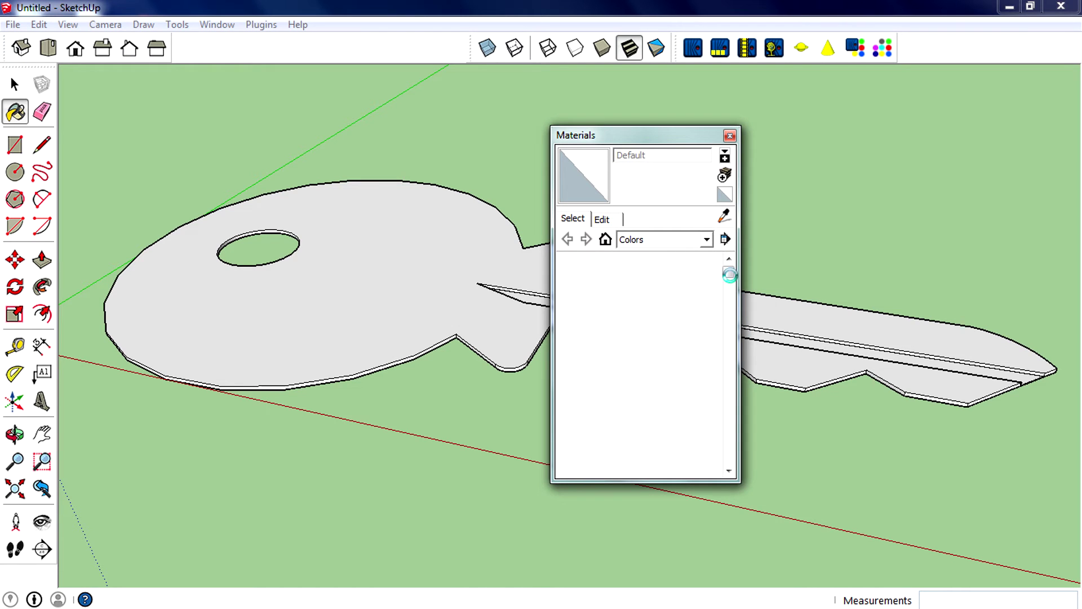
left_click_drag(728, 276, 756, 363)
left_click(702, 372)
left_click(439, 304)
middle_click_drag(446, 349, 459, 134)
left_click(459, 310)
middle_click_drag(462, 305, 445, 450)
triple_click(344, 342)
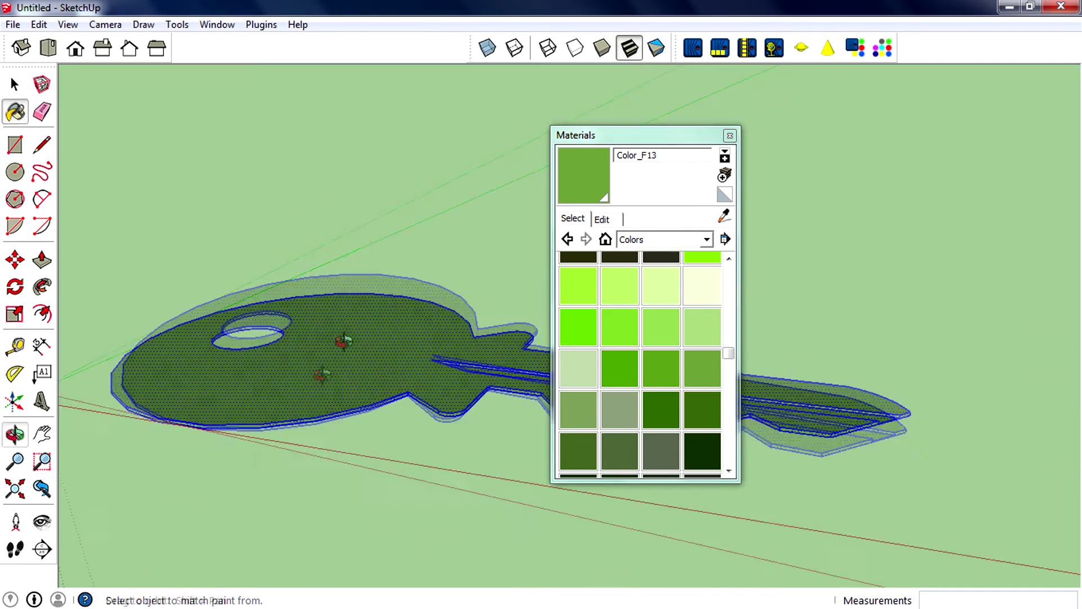
left_click(730, 136)
Check the paint on the key's underside, edges and top face
left_click(17, 85)
mouse_move(161, 104)
middle_mouse_down()
mouse_move(300, 227)
mouse_move(586, 181)
middle_mouse_up()
key("b")
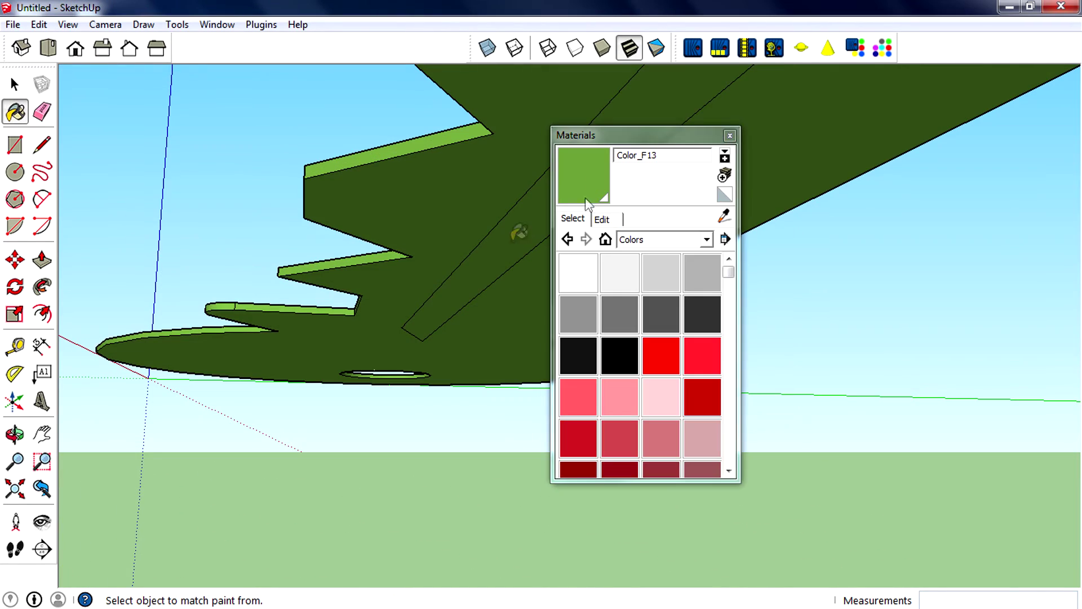
left_click(730, 134)
mouse_move(701, 157)
middle_mouse_down()
mouse_move(531, 370)
mouse_move(420, 332)
mouse_move(386, 394)
middle_mouse_up()
scroll(386, 394, "up", 3)
key("space")
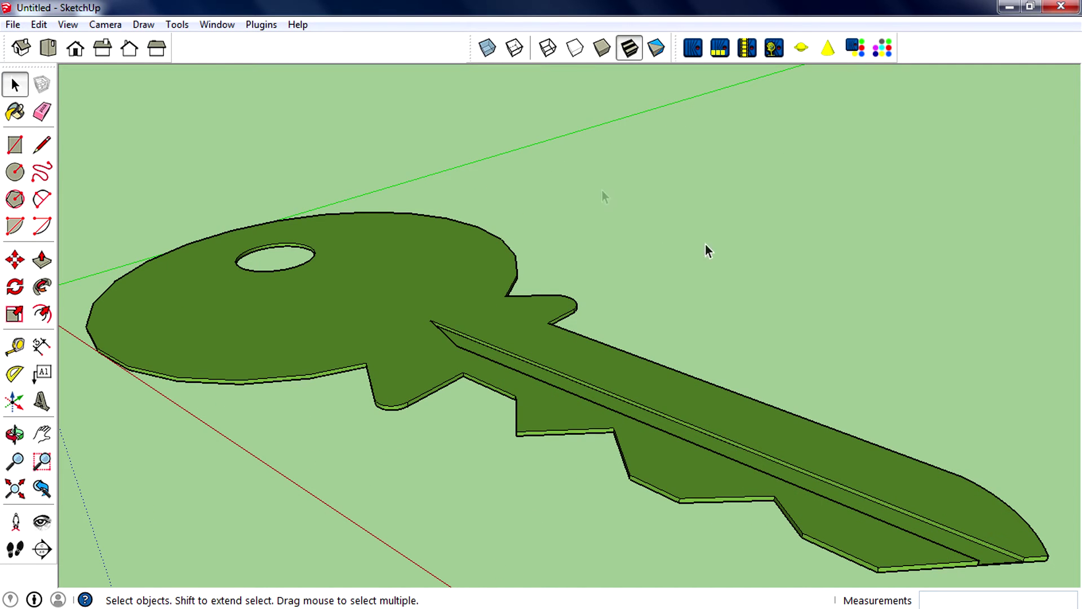
Export the key model to Kerkythea as Untitled in Downloads, replacing the existing file, and open it in Kerkythea
middle_click_drag(663, 345, 670, 386)
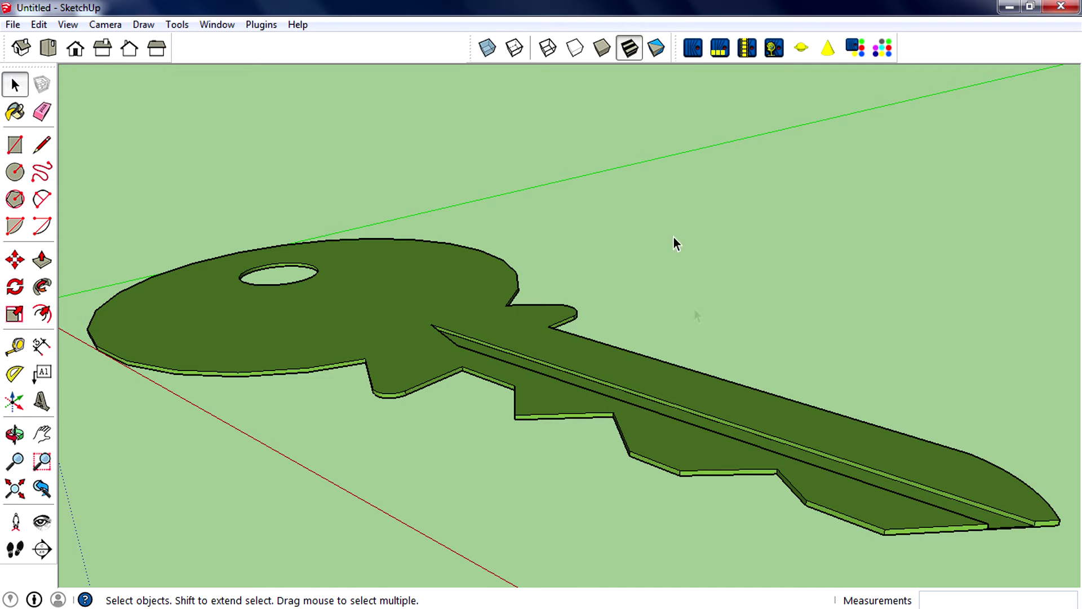
left_click(692, 48)
left_click(452, 387)
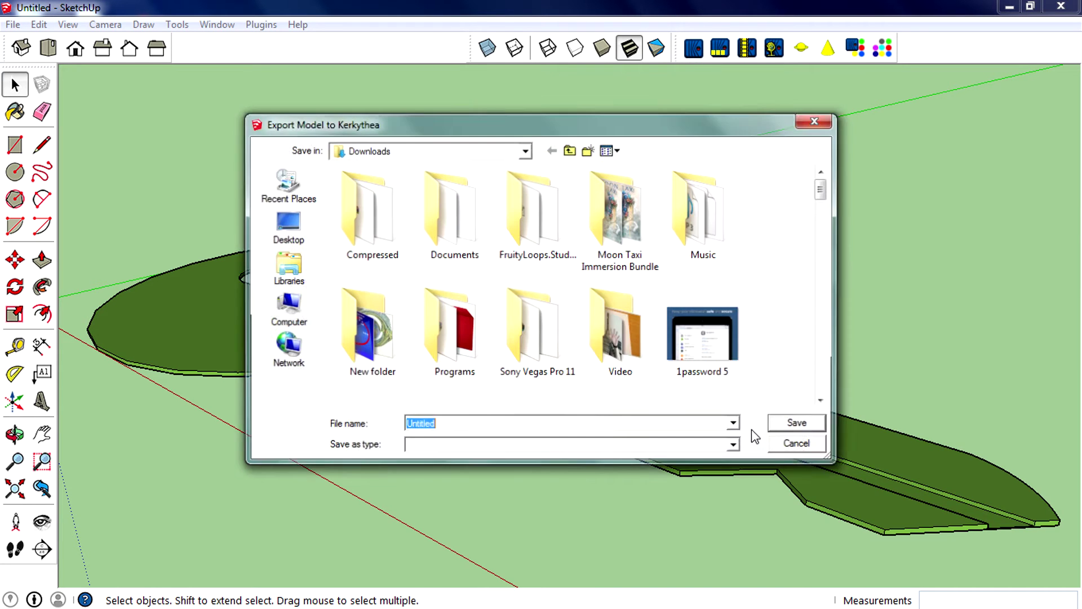
left_click(799, 423)
left_click(568, 319)
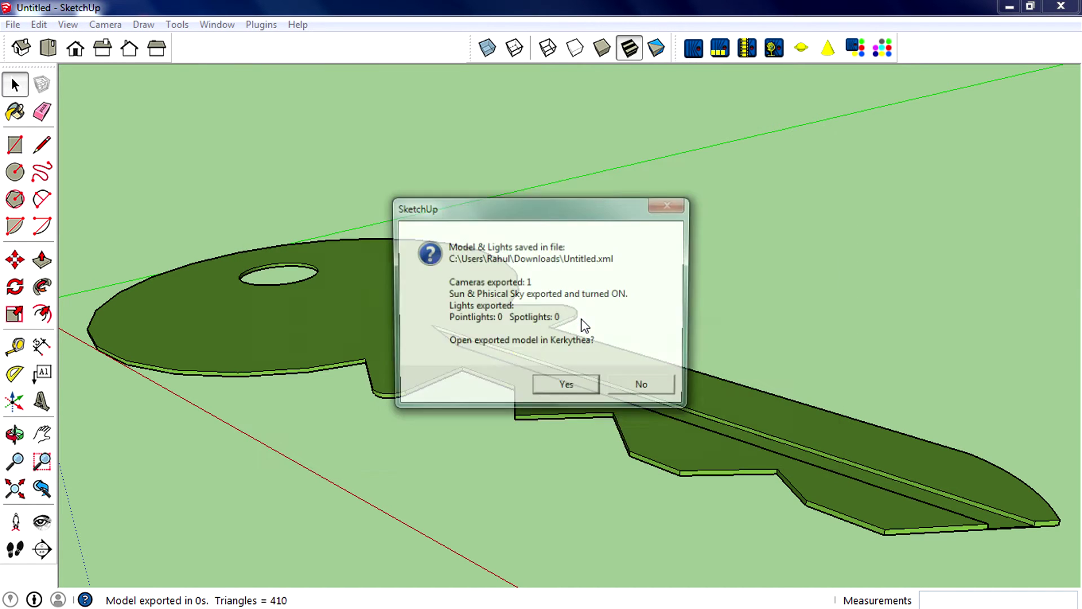
left_click(580, 389)
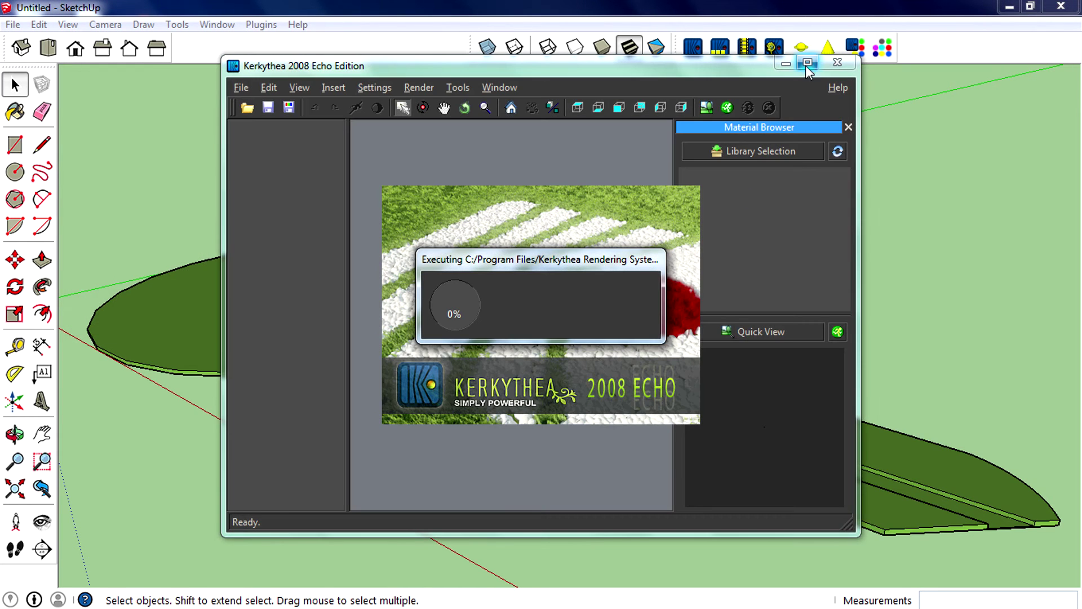
left_click(806, 63)
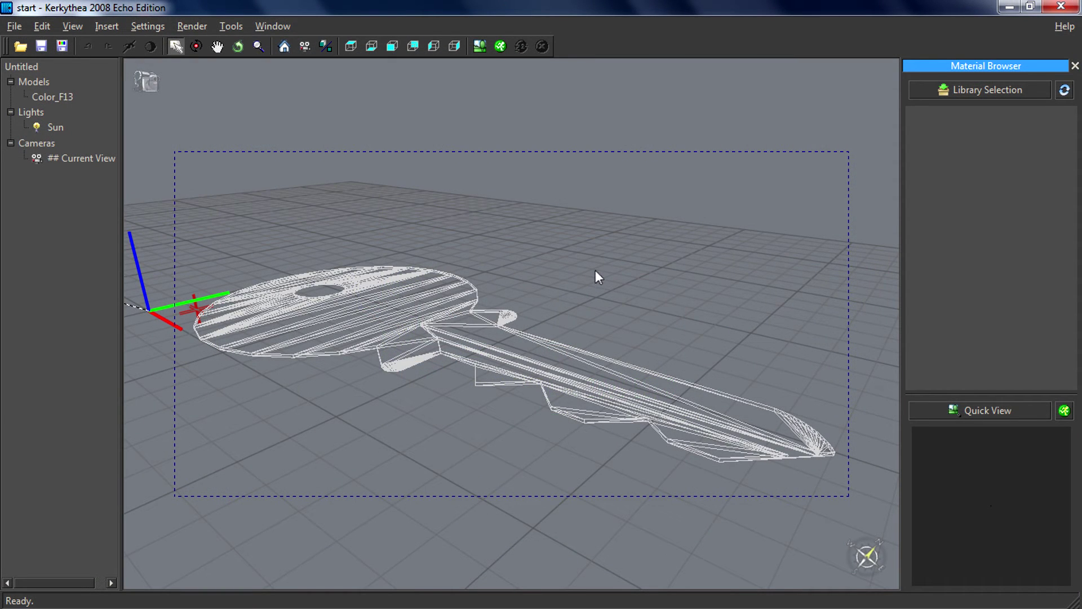
Switch the viewport display to solid shading
left_click(73, 25)
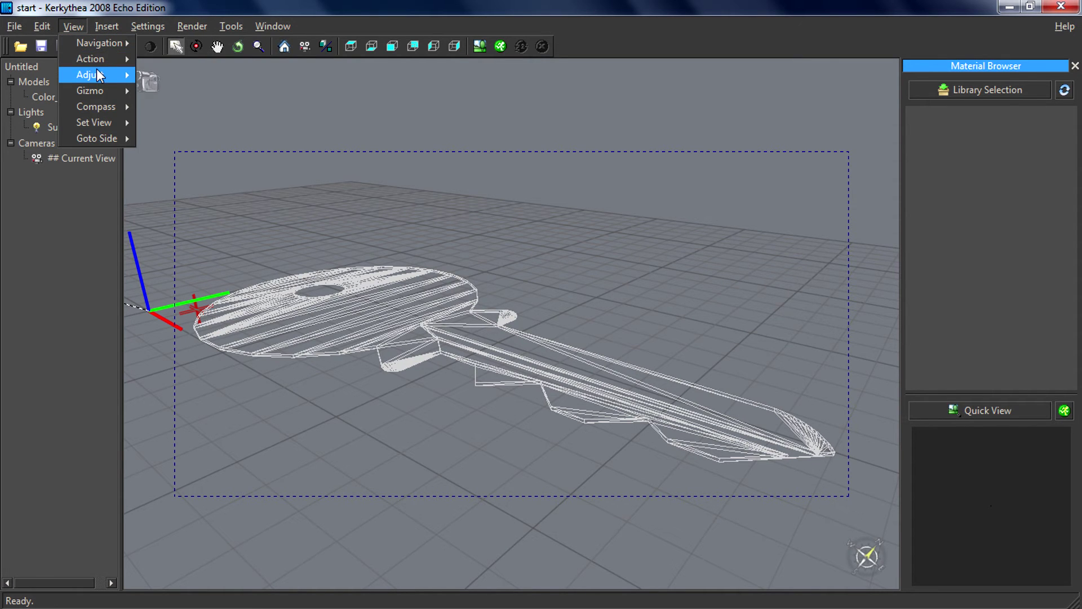
mouse_move(97, 71)
left_click(189, 106)
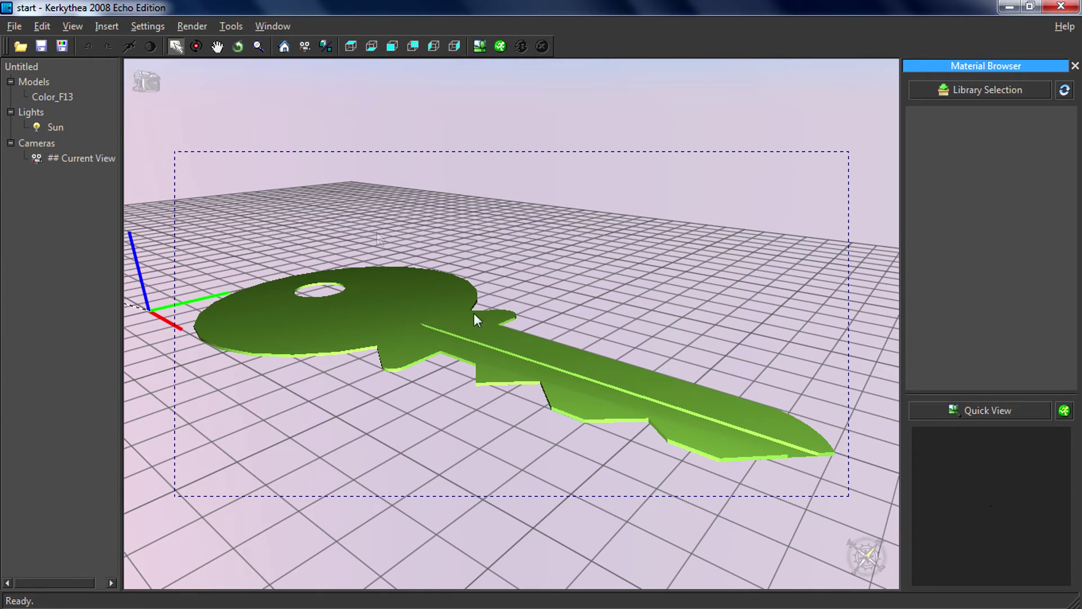
Select the key model and apply the Brass material from the Metals_Matte_Phong_A1 library to it
left_click(381, 344)
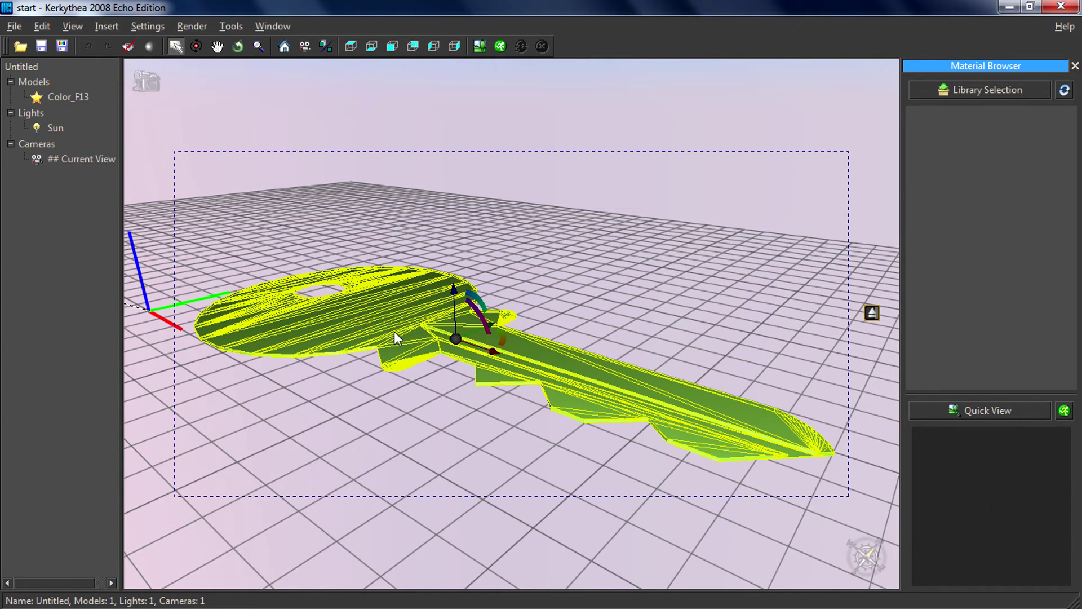
left_click(1001, 87)
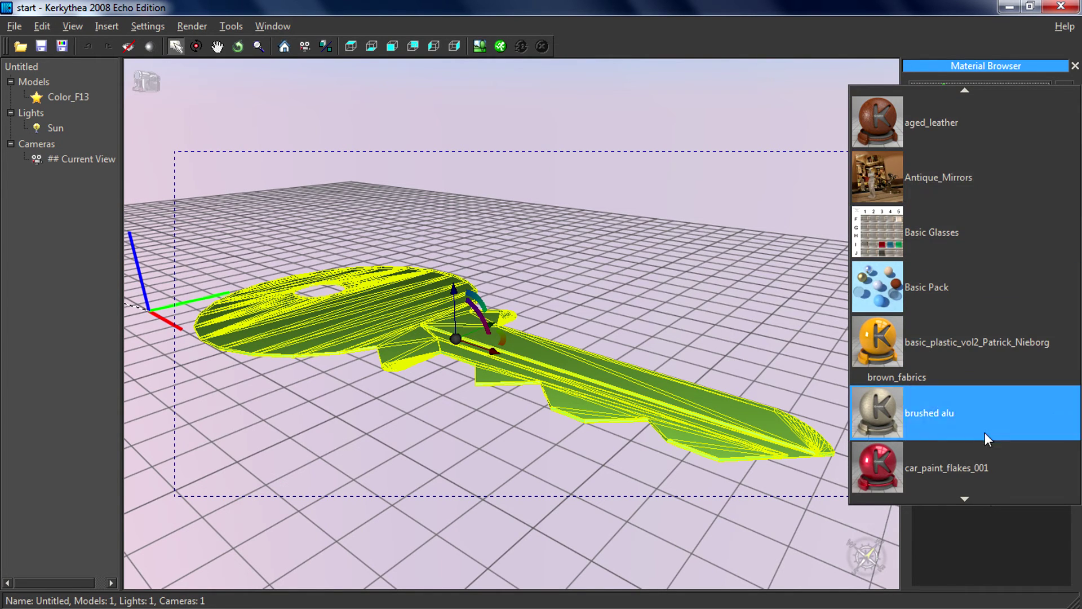
mouse_move(952, 495)
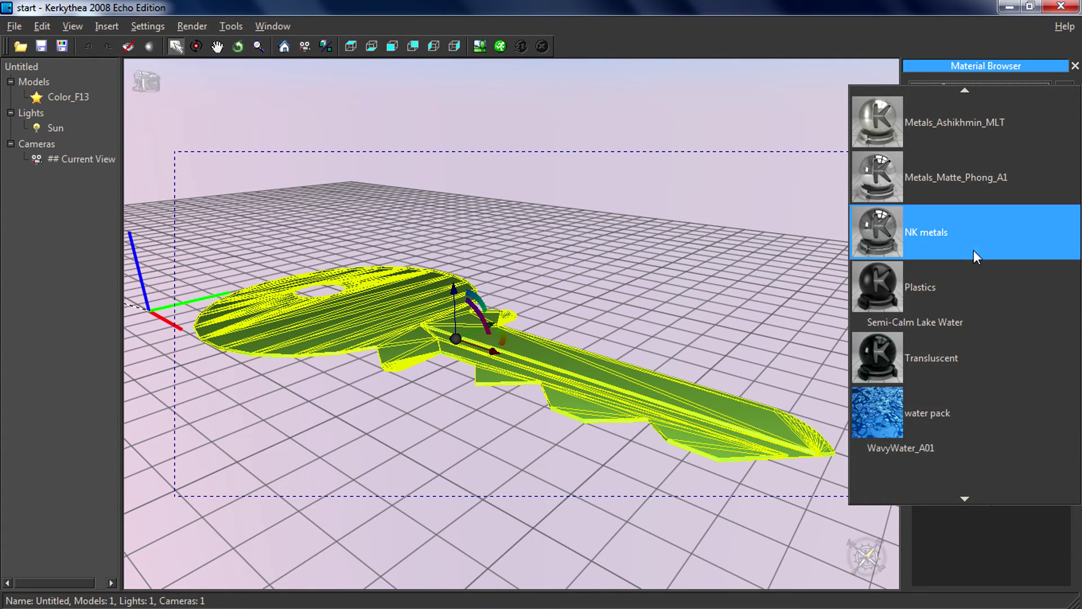
left_click(961, 178)
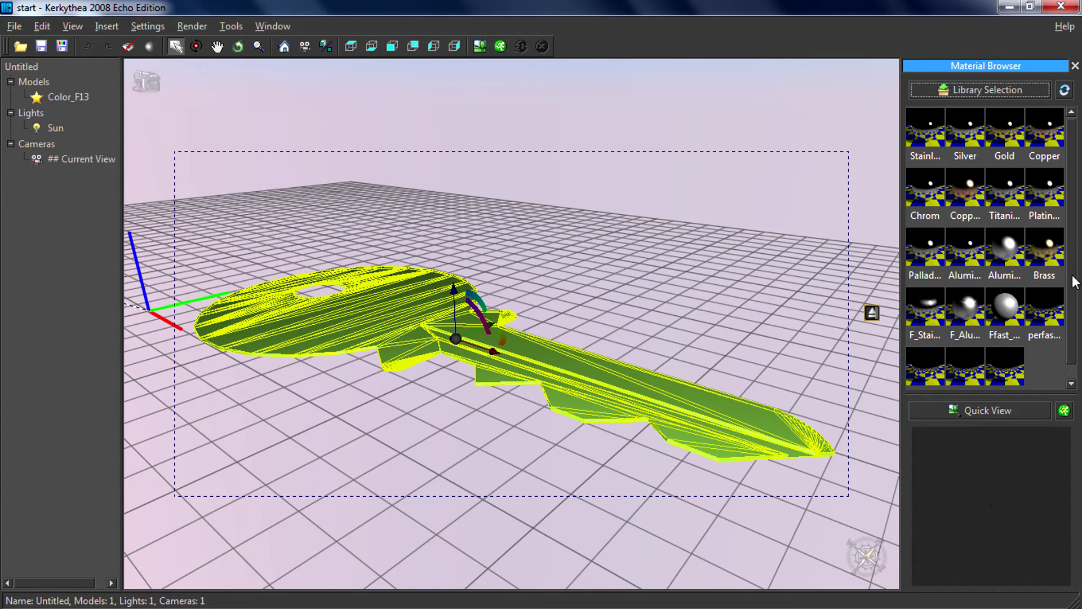
left_click_drag(1072, 276, 1073, 326)
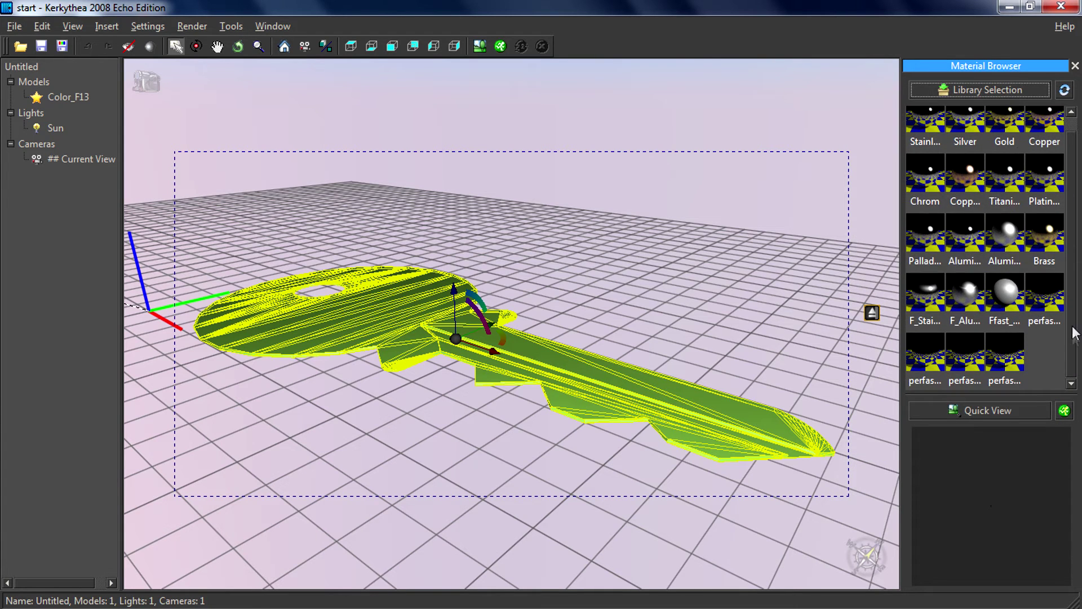
double_click(1052, 240)
left_click(568, 214)
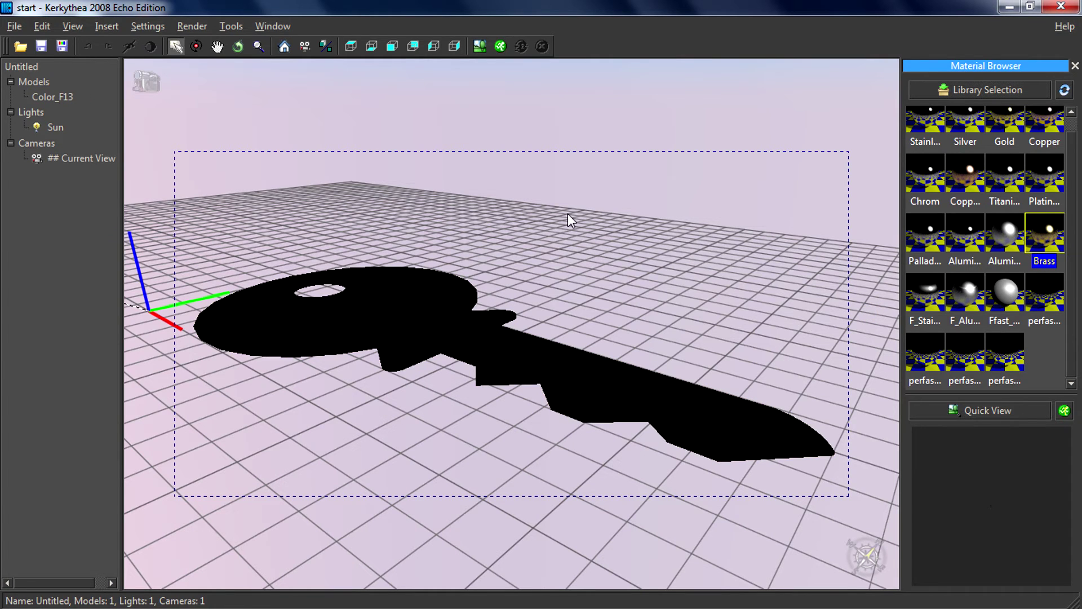
Render the current view of the brass key and inspect the rendered image at full size
left_click(501, 46)
left_click(557, 262)
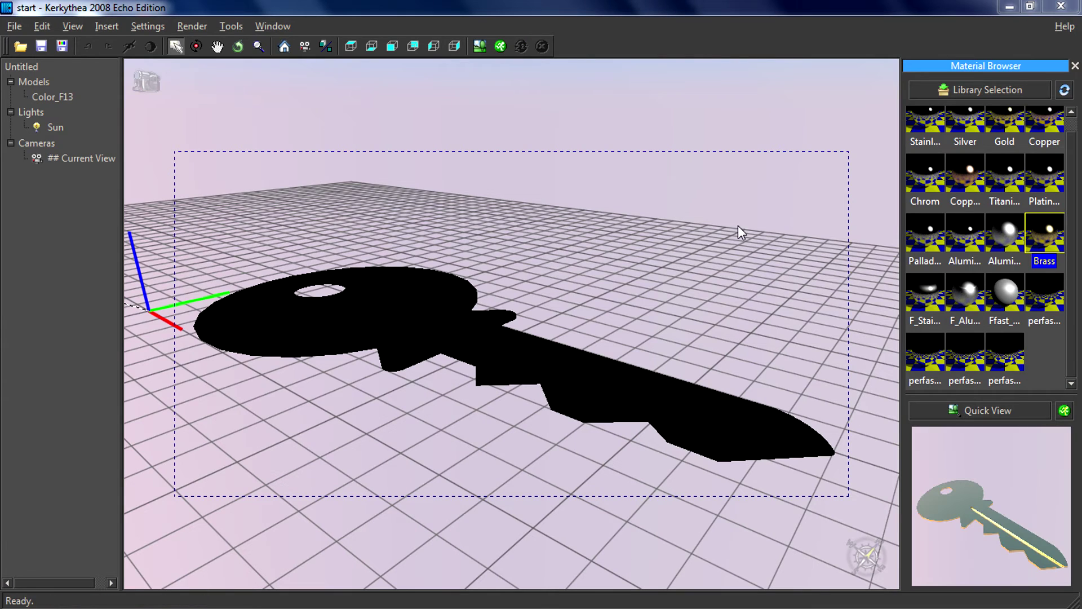
left_click(479, 46)
left_click(628, 25)
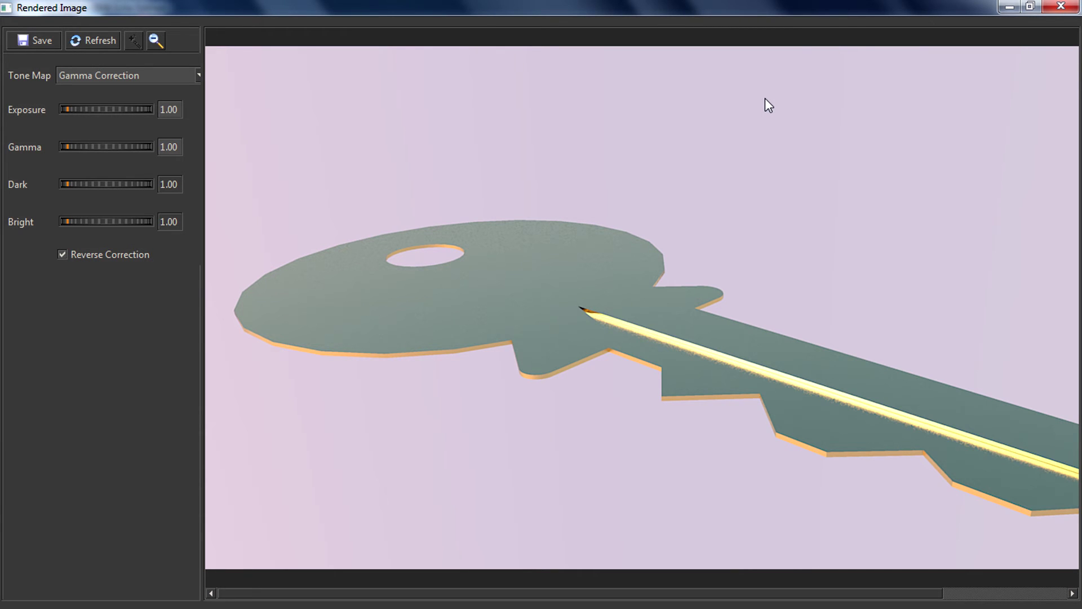
left_click(1060, 6)
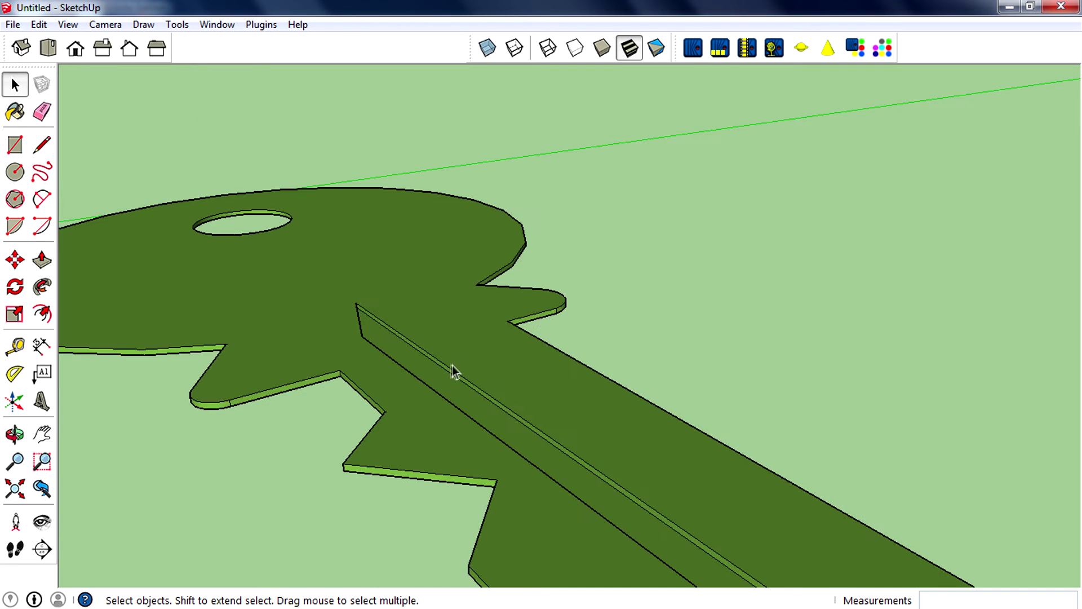
Switch back to SketchUp and place a spotlight beyond the key, aimed at it, keeping the default light settings
middle_click_drag(453, 366, 476, 350)
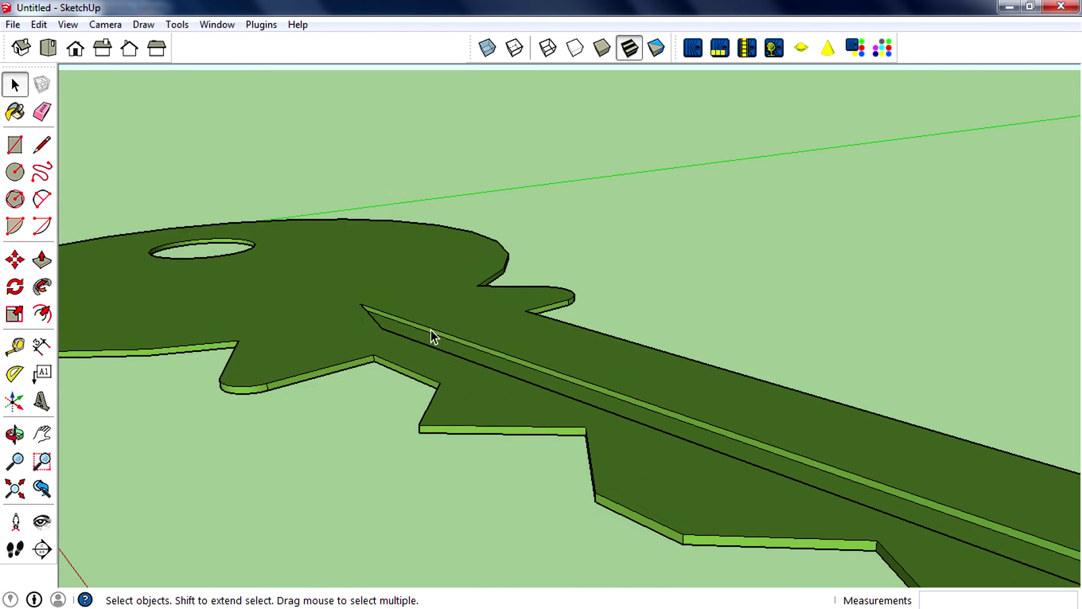
scroll(432, 335, "down", 2)
middle_click_drag(616, 321, 464, 333)
scroll(464, 333, "down", 4)
left_click(835, 53)
middle_click_drag(558, 274, 688, 217)
left_click(519, 300)
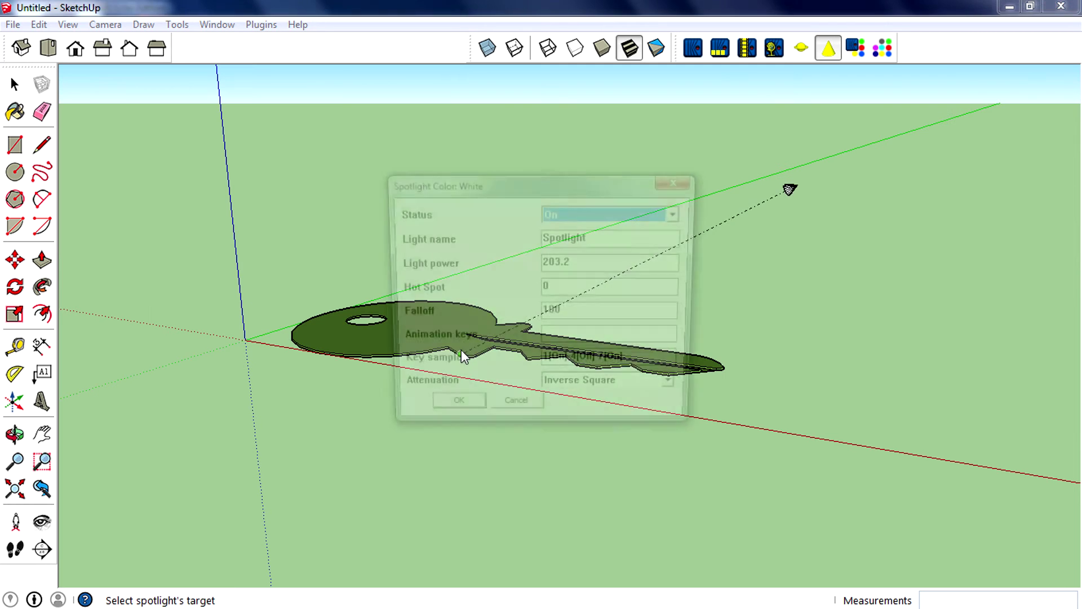
left_click(451, 413)
Add two more spotlights above the key from other sides, aimed at it with the default light settings
middle_click_drag(386, 350, 368, 205)
left_click(529, 337)
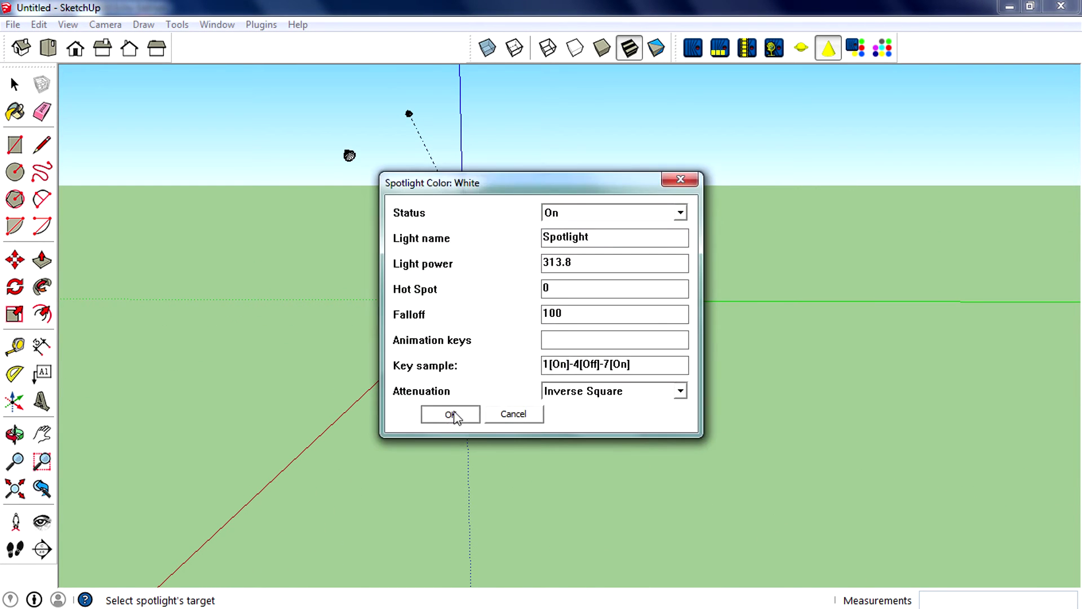
left_click(450, 411)
left_click(552, 333)
left_click(449, 410)
Add a fourth and a fifth spotlight around the key, both aimed towards it with default light settings
middle_click_drag(496, 389, 896, 434)
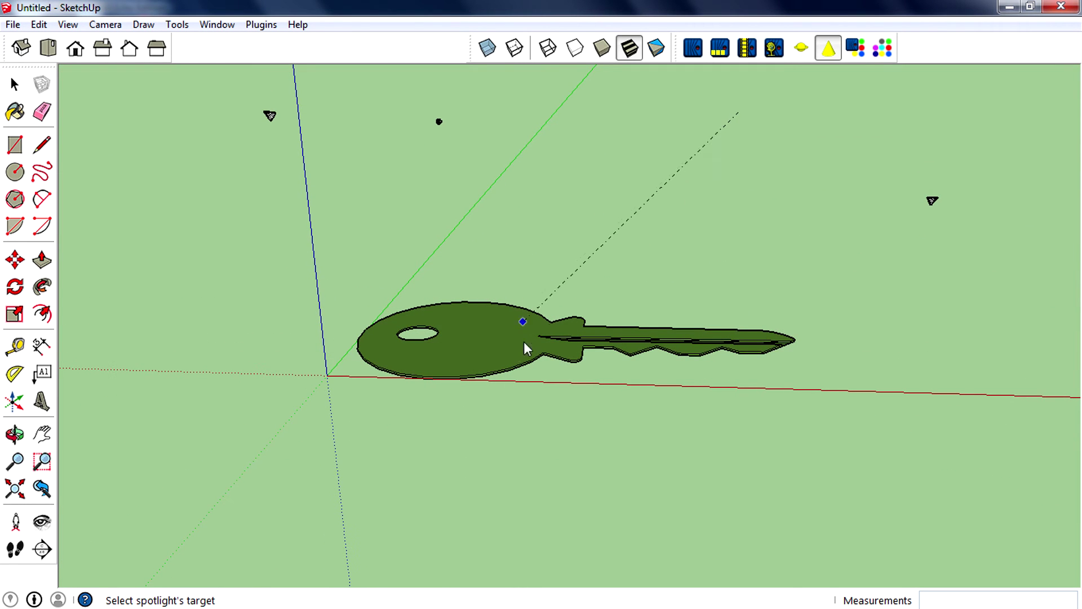
left_click(380, 453)
left_click(527, 411)
middle_click_drag(527, 411, 741, 142)
middle_click_drag(563, 263, 457, 207)
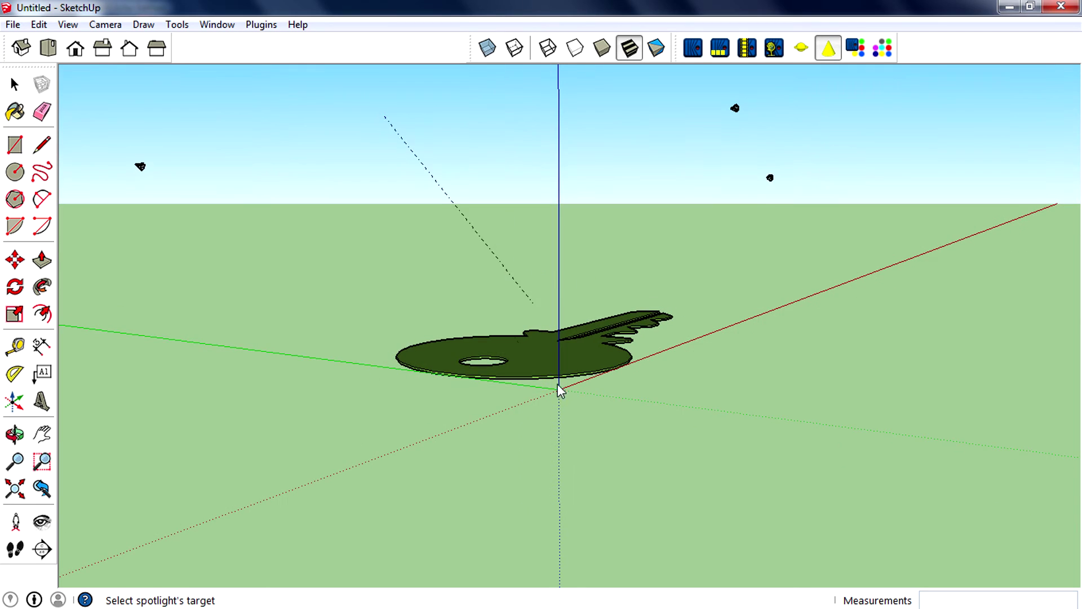
left_click(656, 490)
key("Return")
Export the key with its lights from a close-up view, replacing Untitled.xml, and open the result in Kerkythea
middle_click_drag(780, 348, 609, 417)
middle_click_drag(327, 462, 716, 442)
left_click(721, 54)
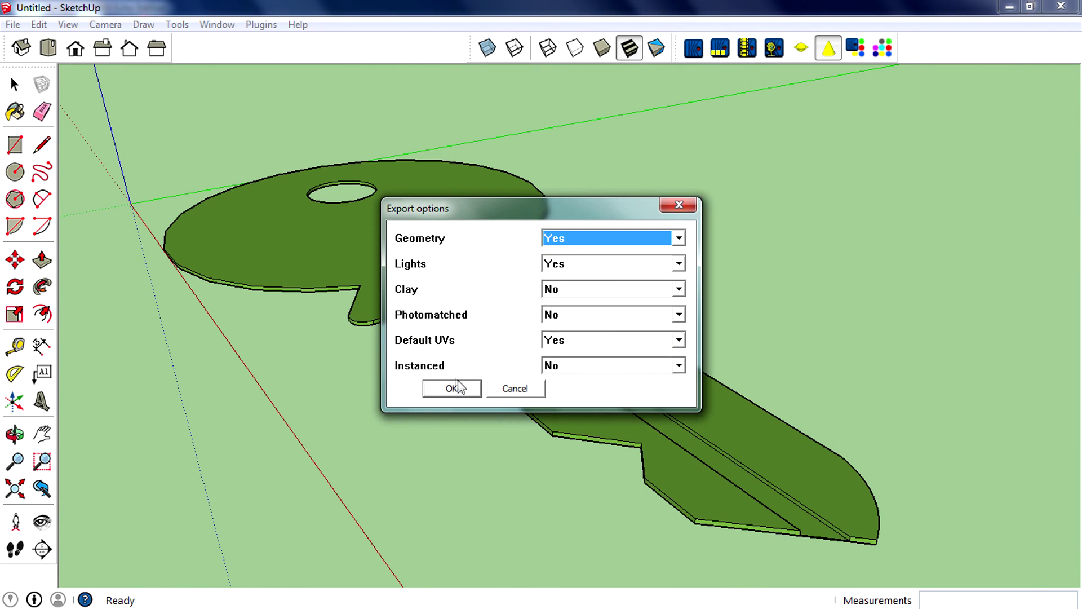
left_click(462, 386)
left_click(771, 425)
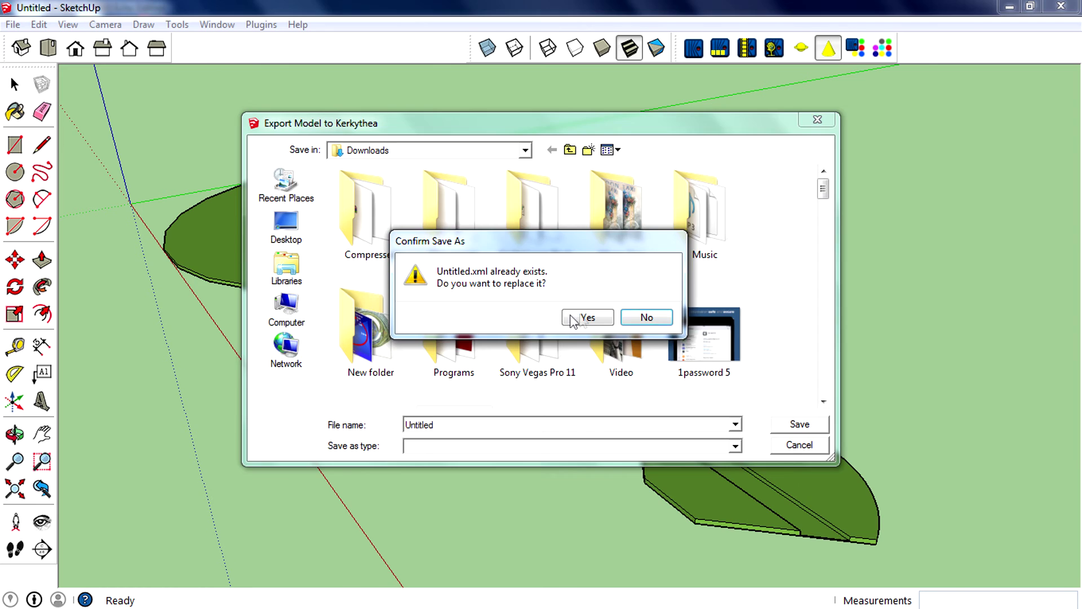
left_click(648, 315)
left_click(593, 391)
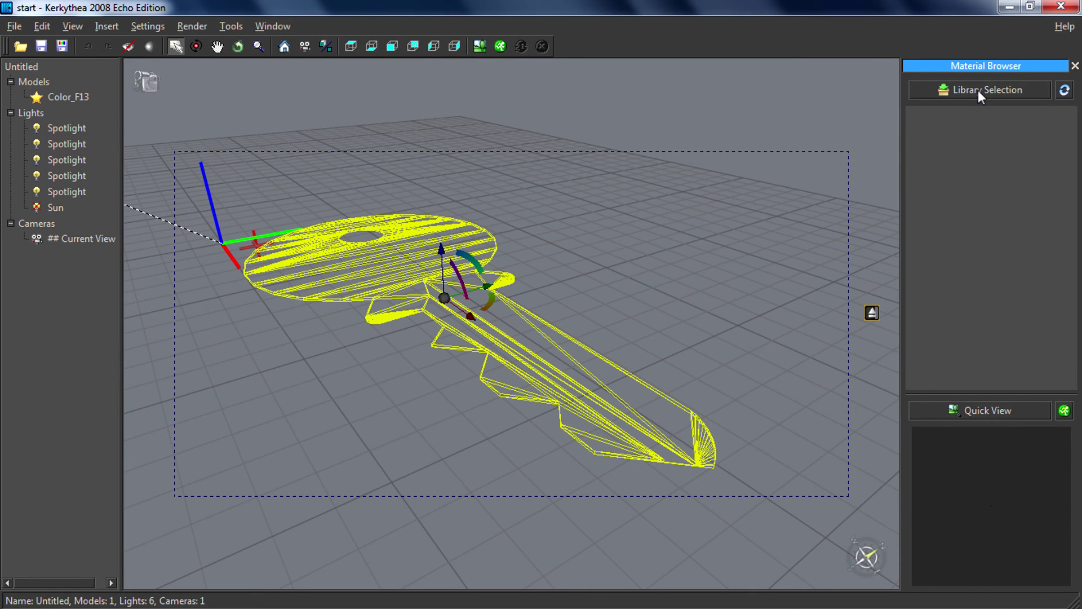
Load the metals material library and apply Brass to the newly exported key model
left_click(979, 91)
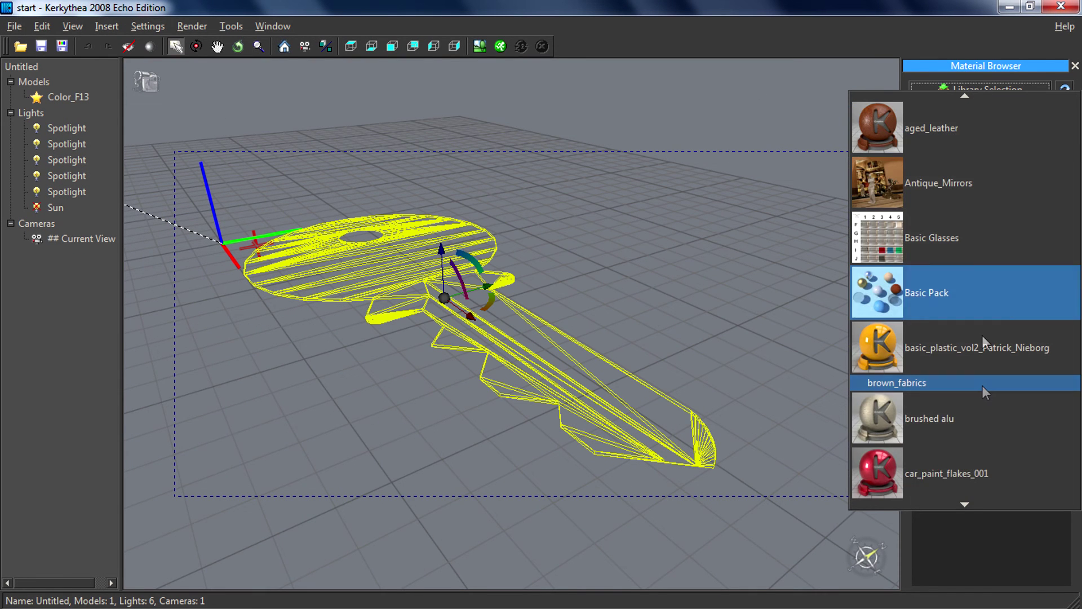
left_click(986, 264)
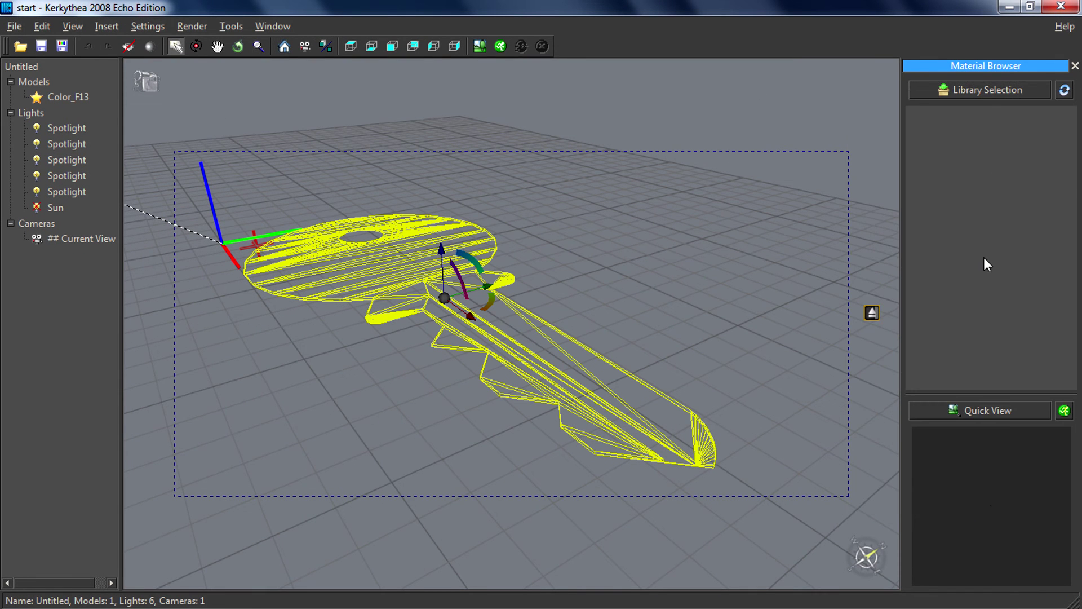
left_click(984, 91)
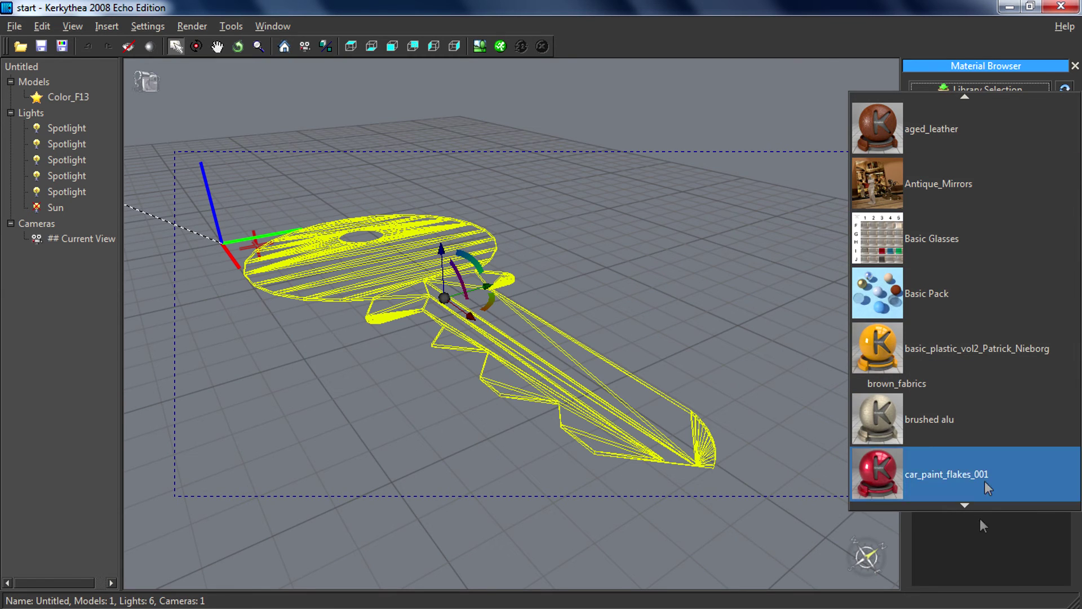
mouse_move(968, 506)
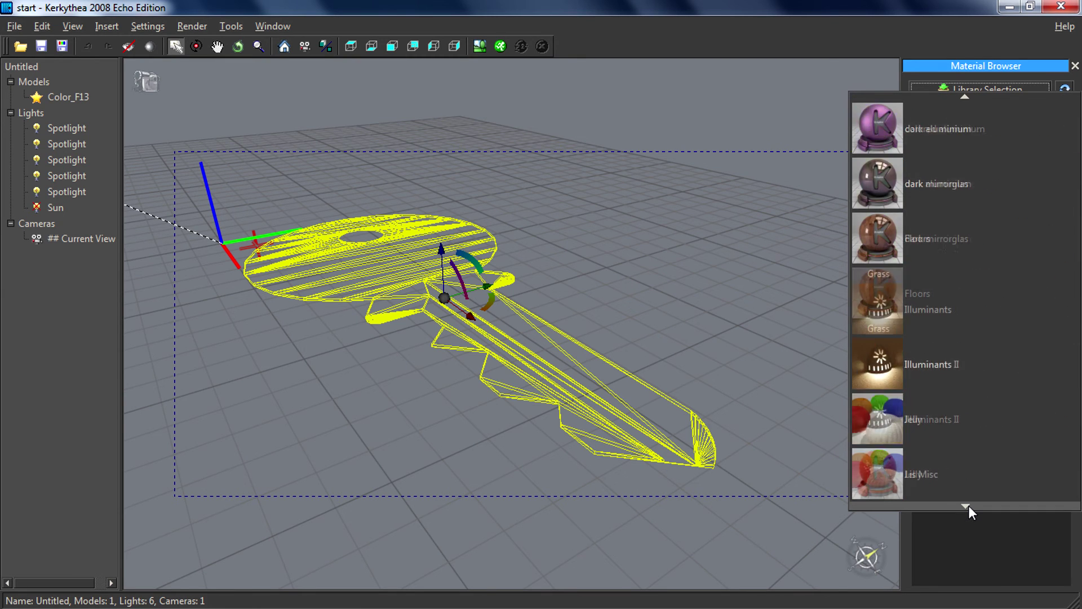
left_click(942, 235)
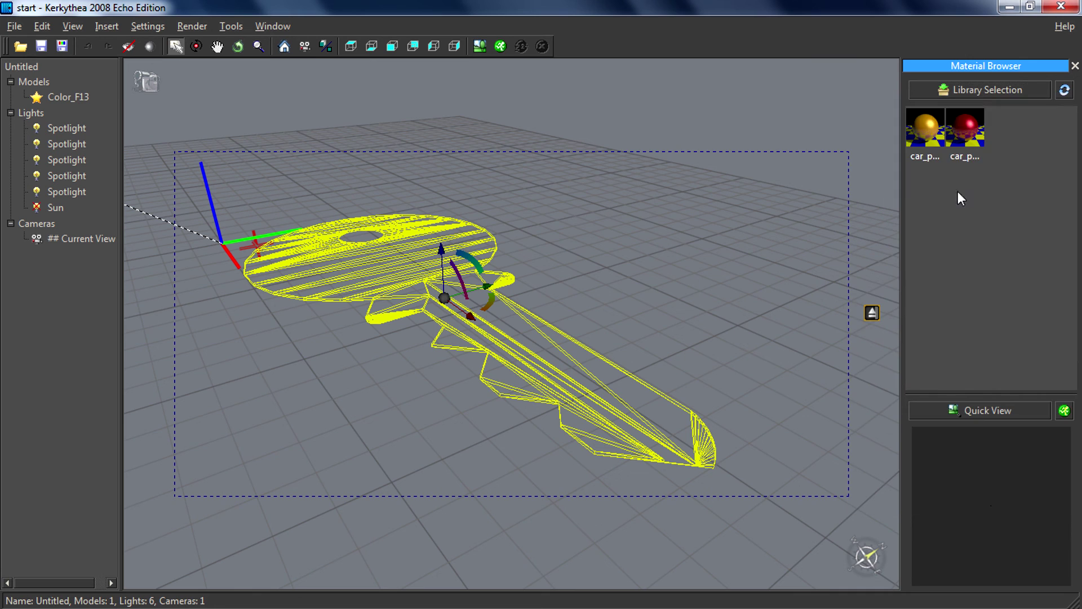
left_click(721, 246)
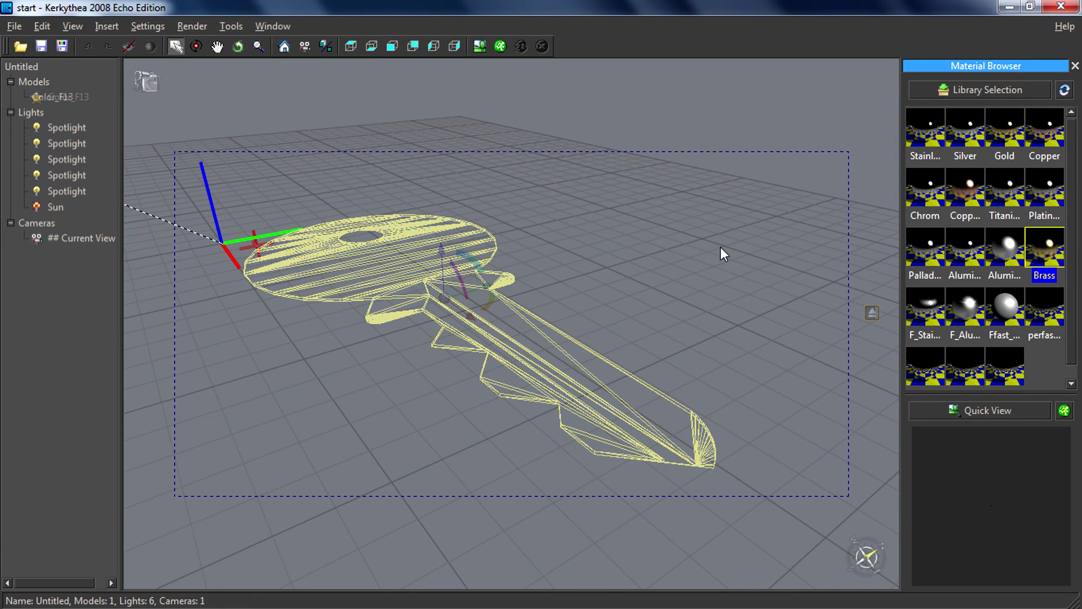
left_click(549, 282)
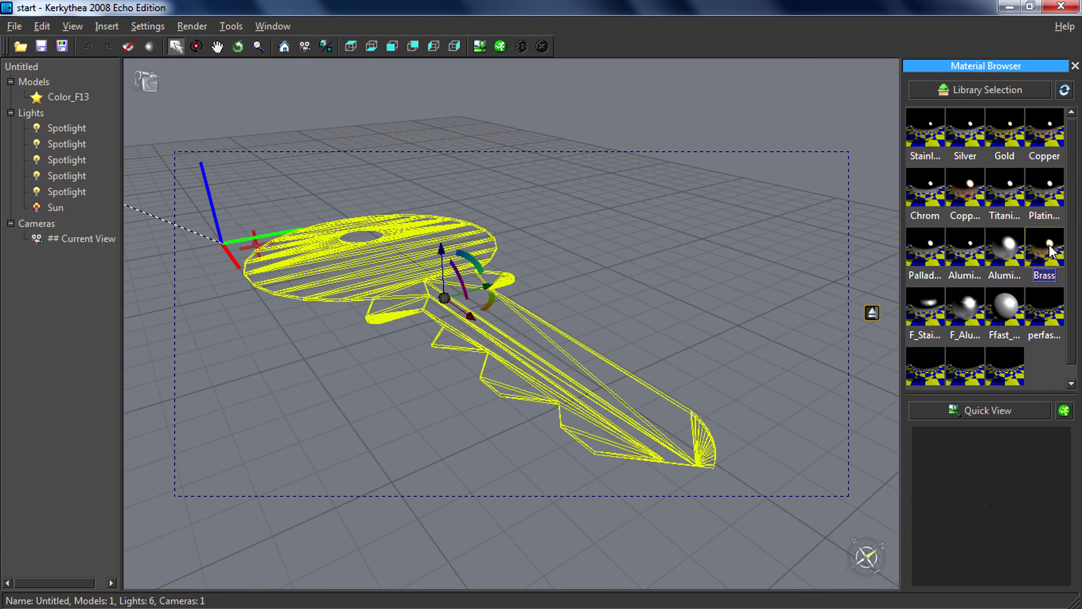
left_click(551, 203)
Render the current view at 1284x657 with the custom settings and inspect the spotlit key in the rendered image
left_click(499, 47)
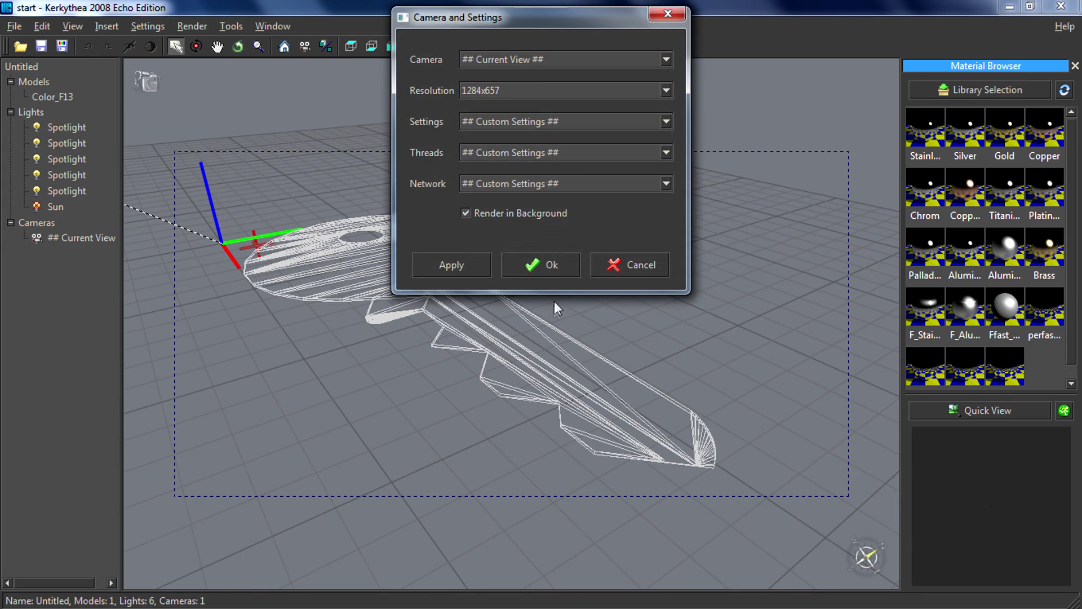
left_click(553, 269)
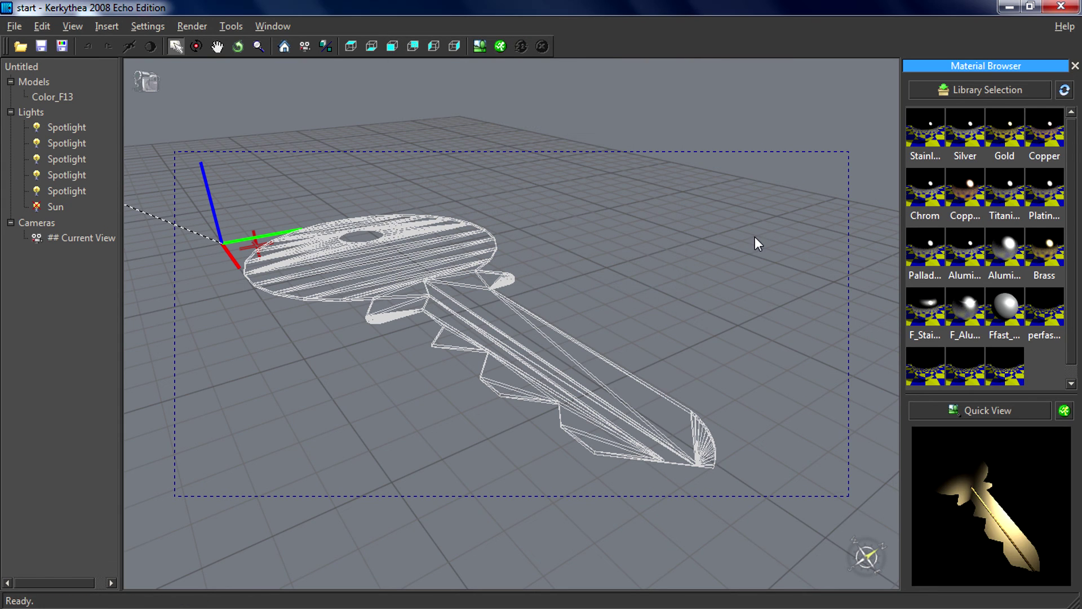
left_click(483, 46)
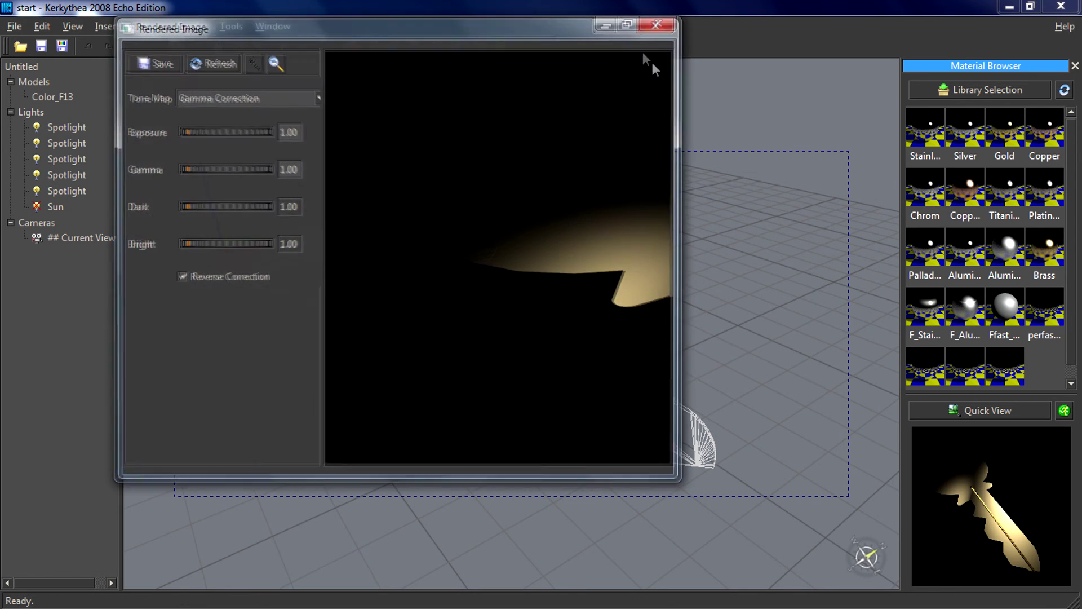
left_click(632, 25)
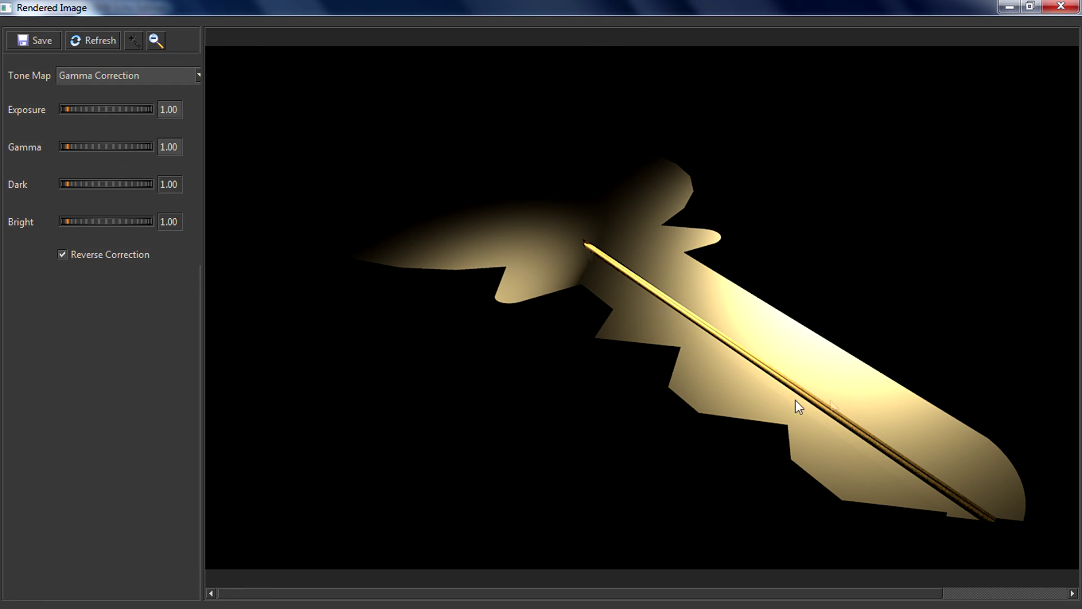
left_click(1077, 6)
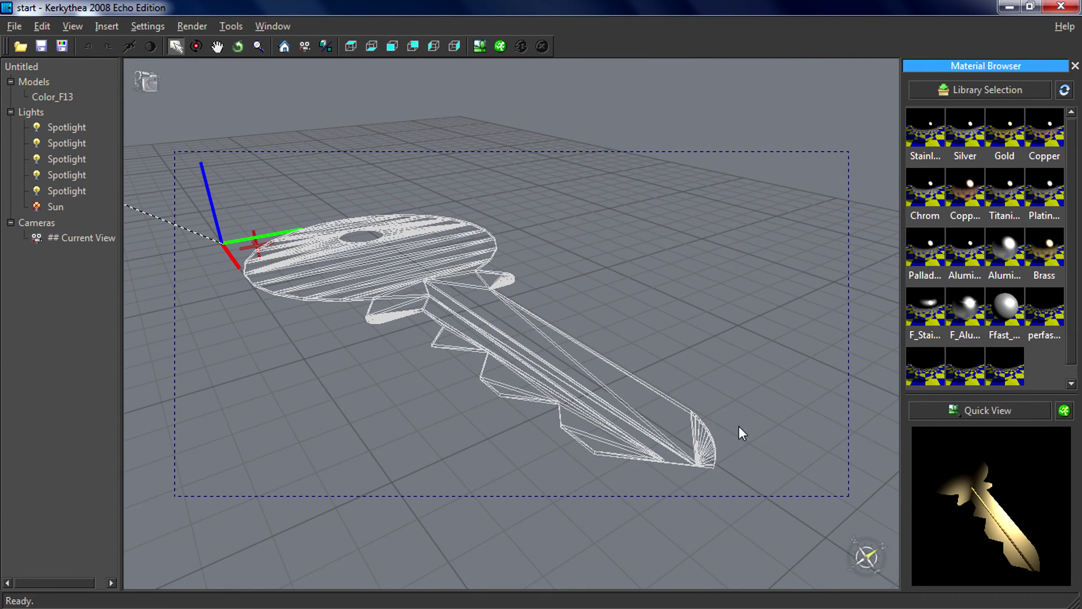